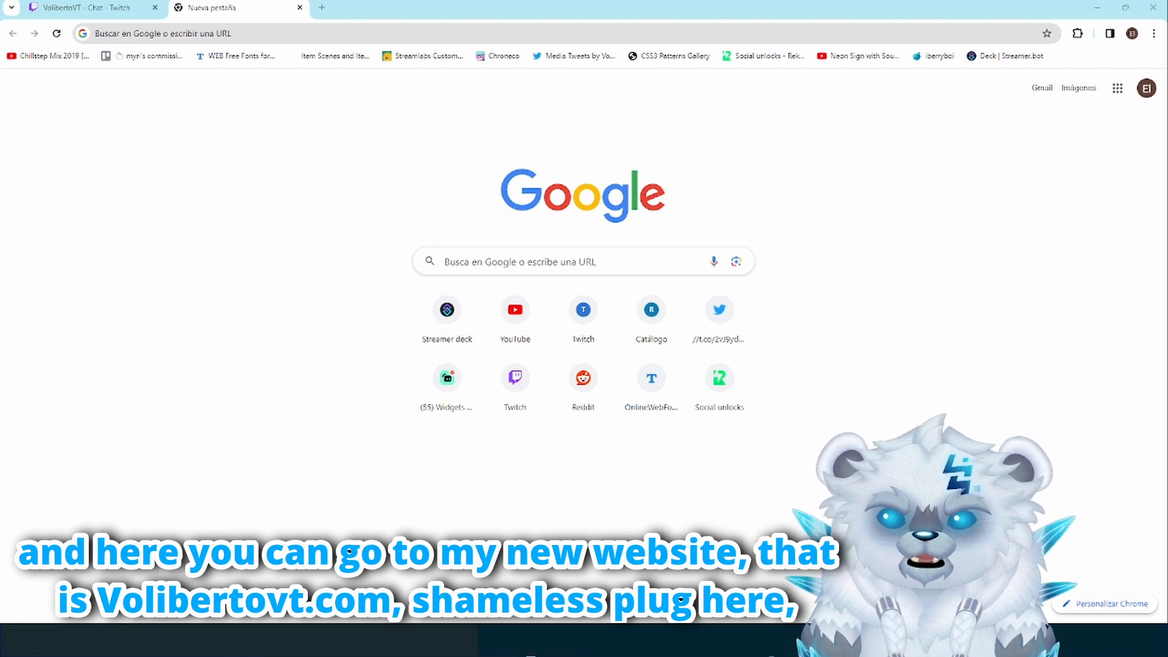
# Step: Go to volibertovt.com in the browser and open its Free Stuff section
pyautogui.click(248, 33)
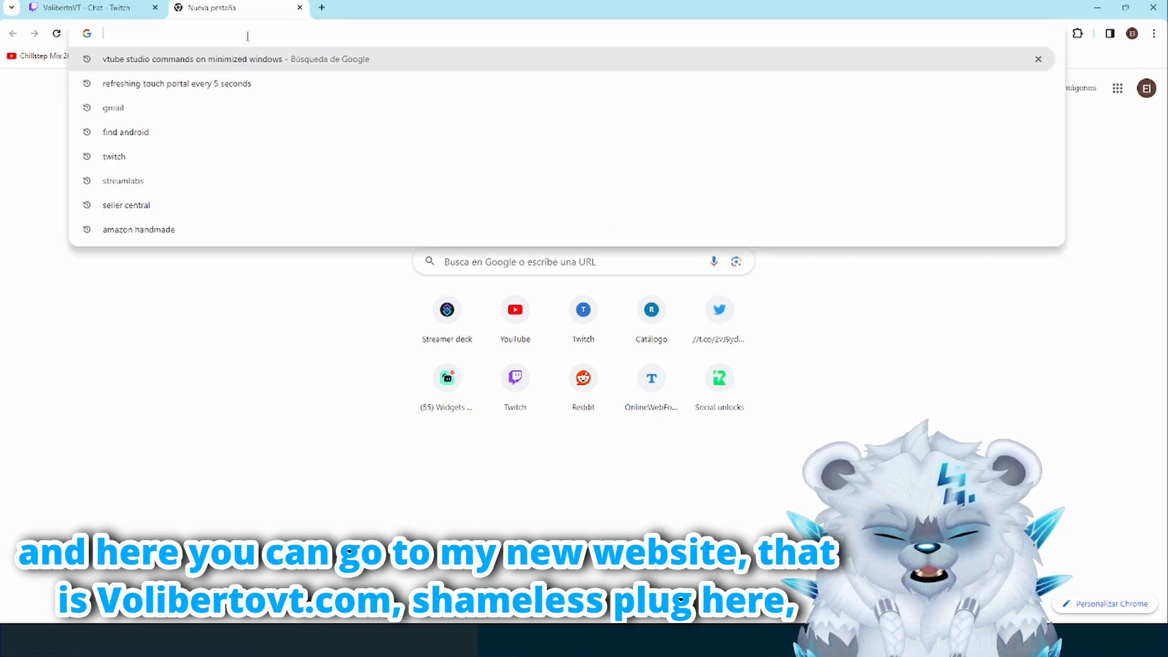
pyautogui.write('VO')
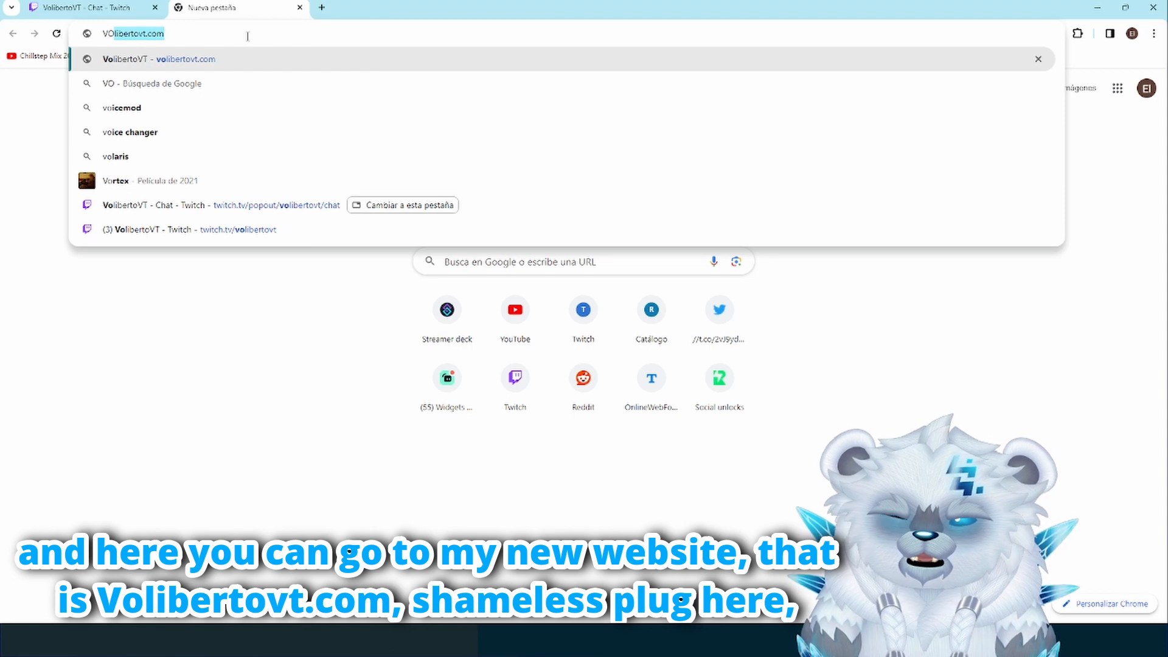
pyautogui.press('Return')
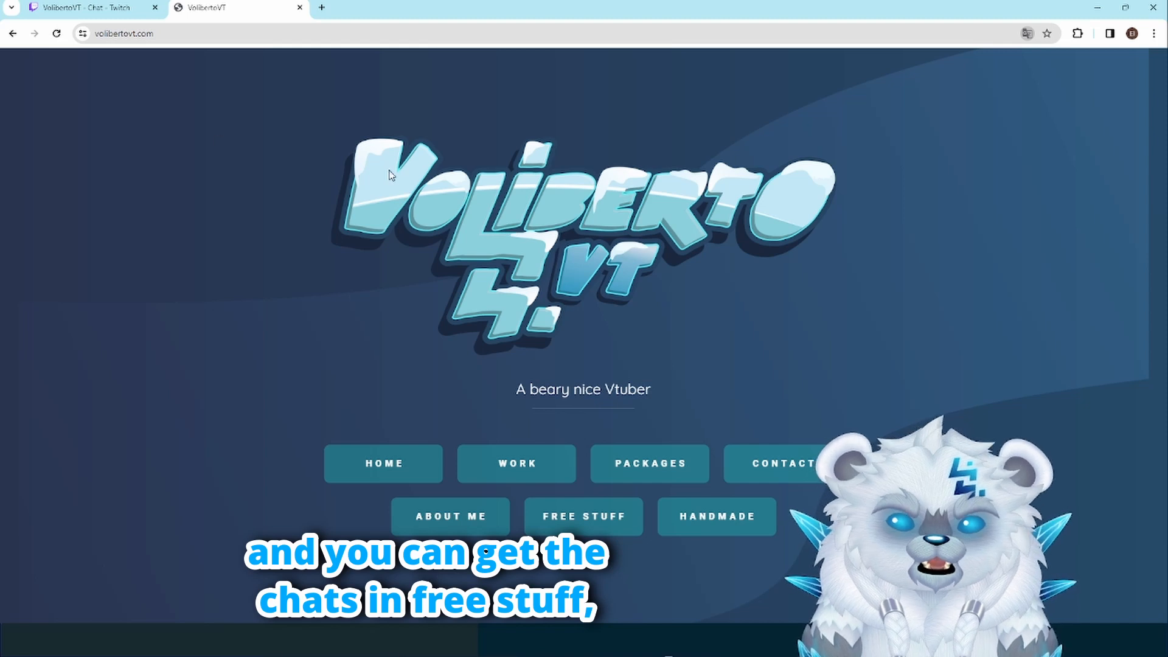
pyautogui.click(587, 521)
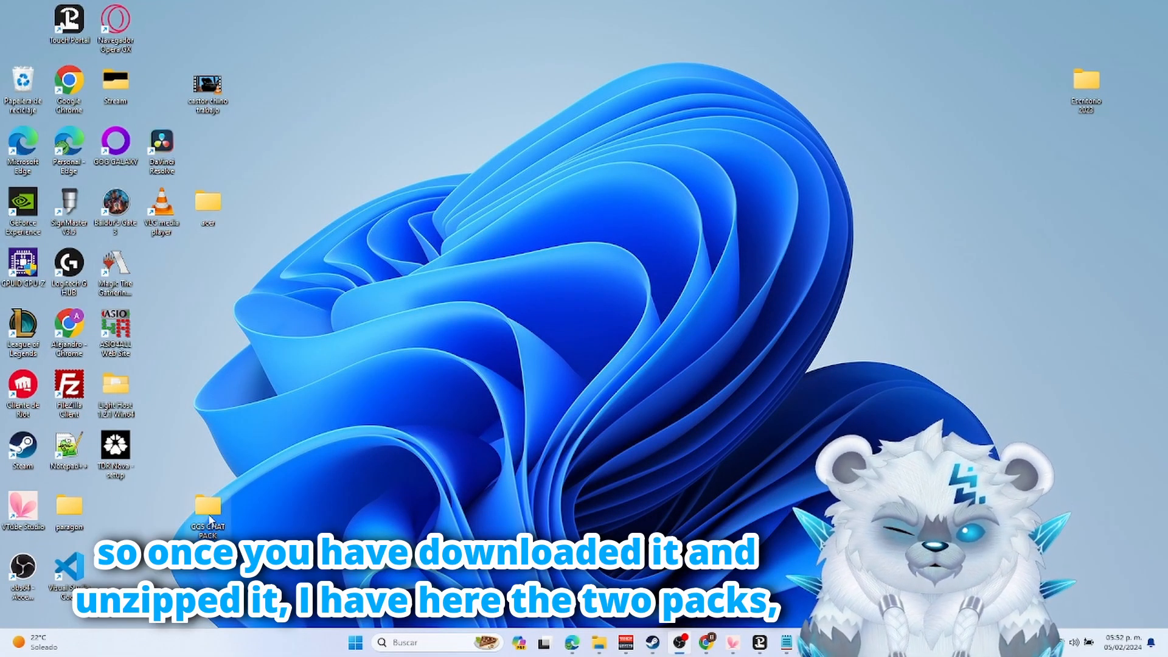
# Step: Open the Cyberpunk css chat VolibertoVT folder inside CCS CHAT PACK 1 of the desktop folder CCS CHAT PACK
pyautogui.doubleClick(211, 519)
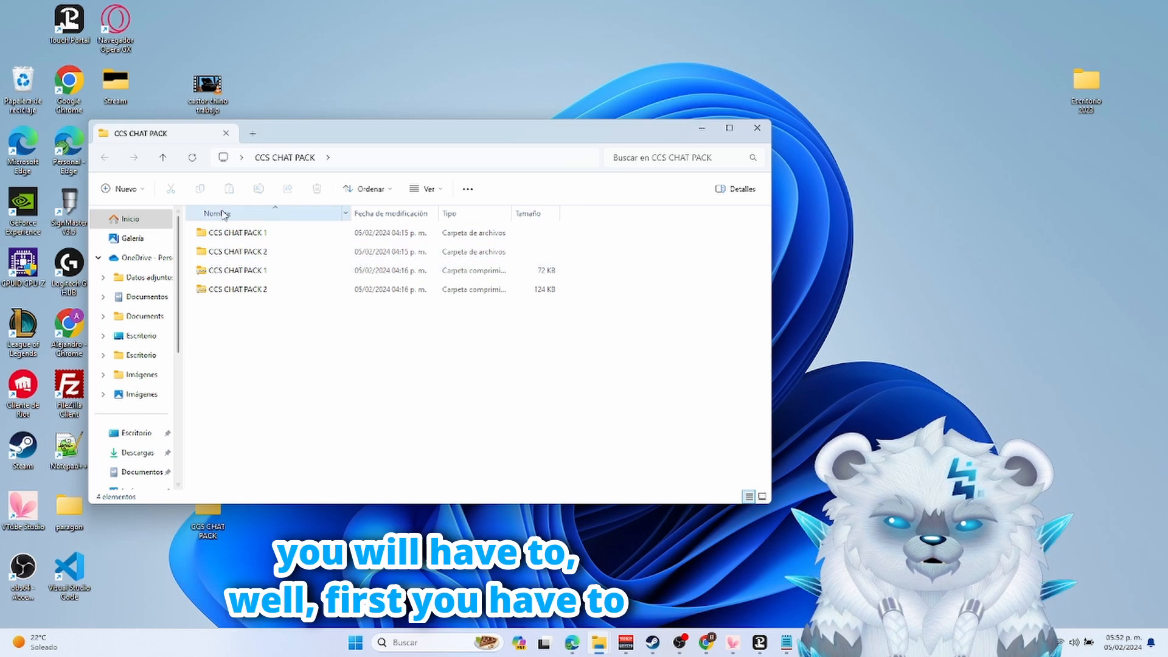
pyautogui.doubleClick(288, 235)
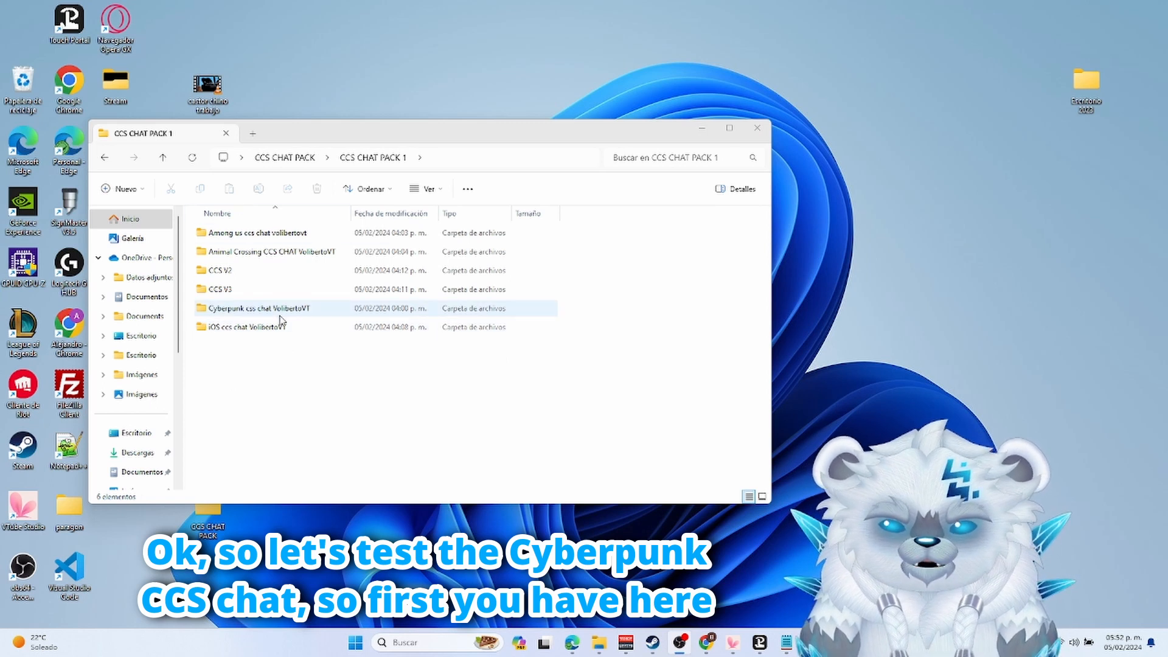
pyautogui.doubleClick(262, 309)
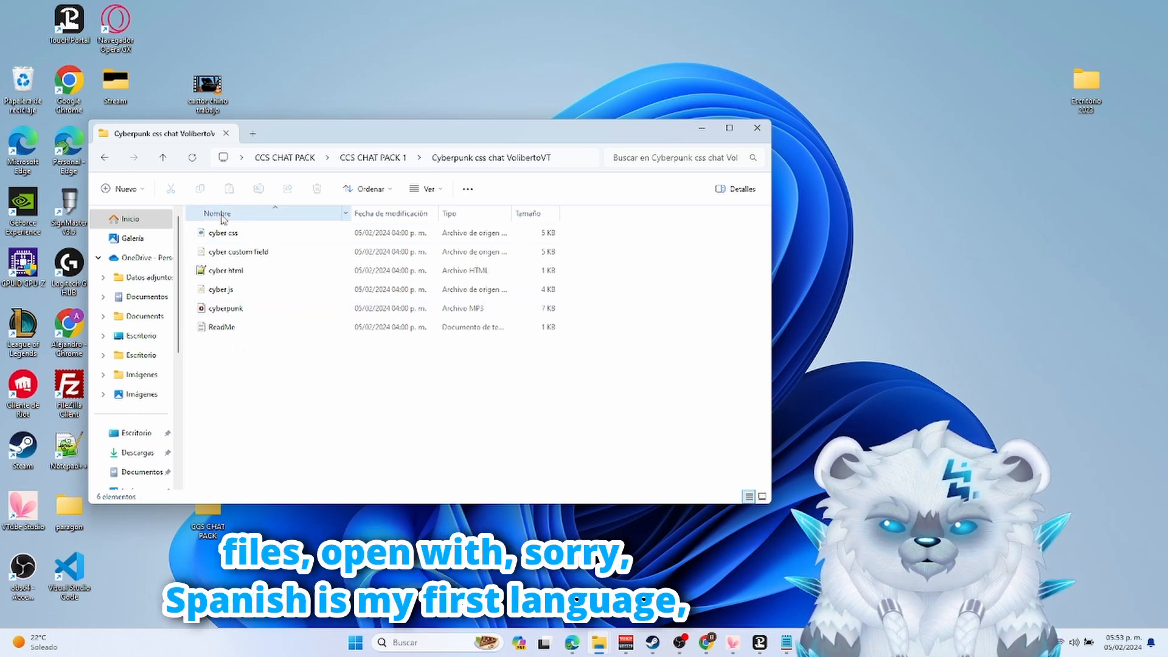
# Step: Open the cyber css file in Notepad++ and close the previously opened change.log and cyber html files
pyautogui.rightClick(230, 236)
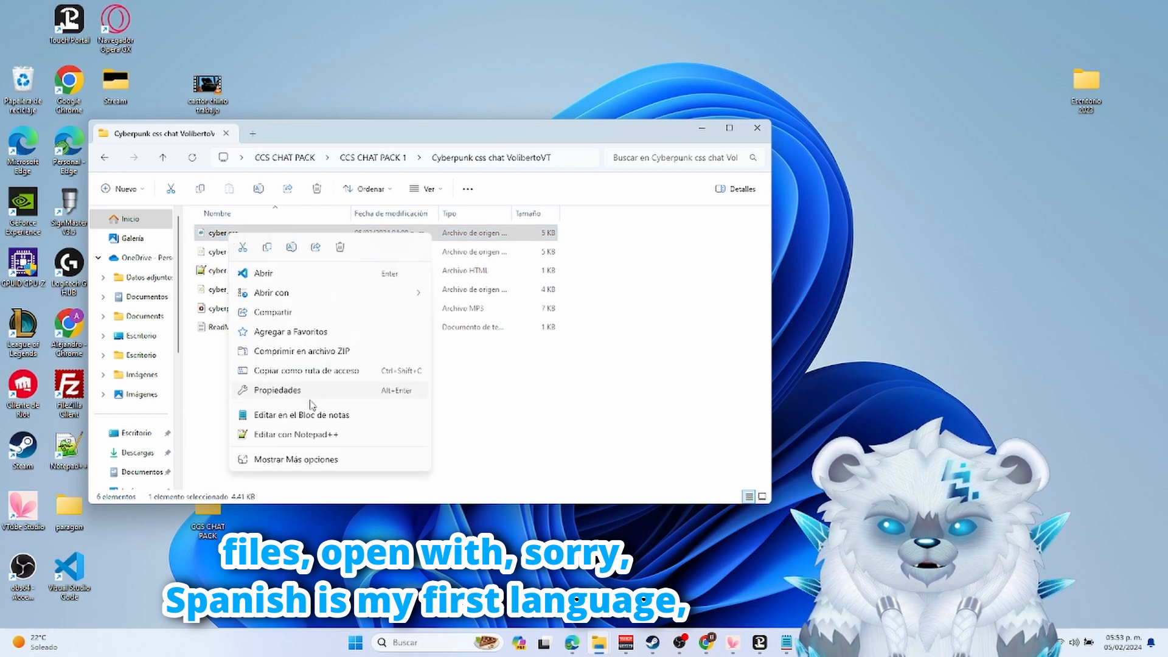
pyautogui.click(323, 435)
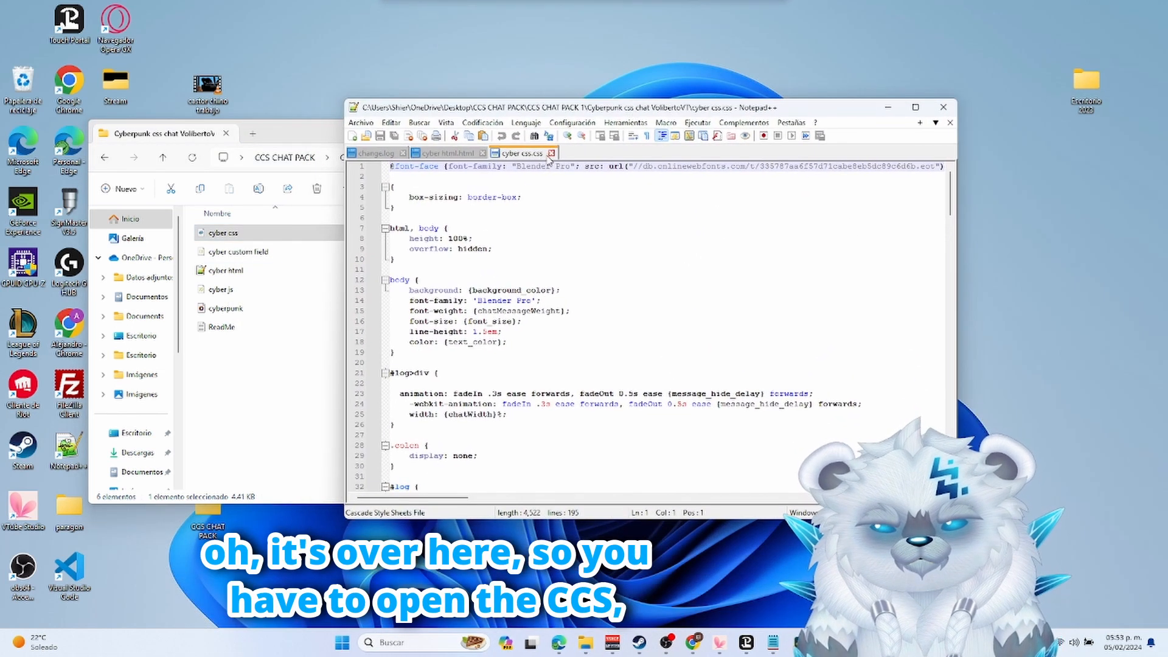
pyautogui.click(402, 153)
pyautogui.click(419, 156)
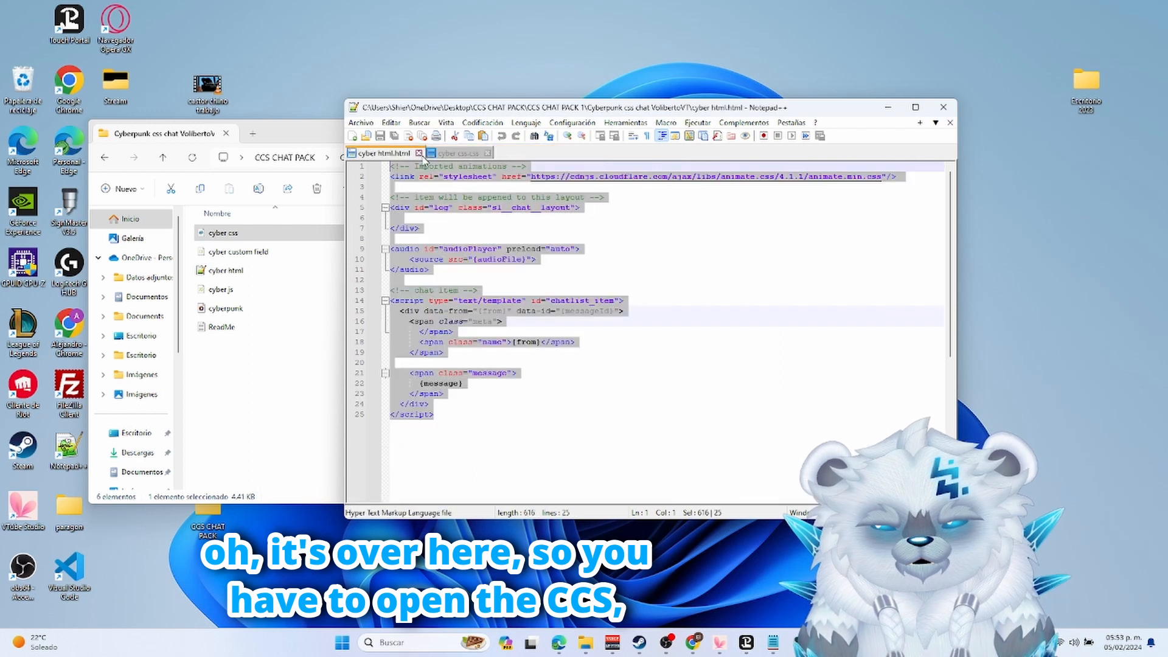
pyautogui.click(418, 153)
# Step: Open the cyber custom field and cyber html files from the Cyberpunk folder in Notepad++
pyautogui.click(230, 256)
pyautogui.rightClick(230, 258)
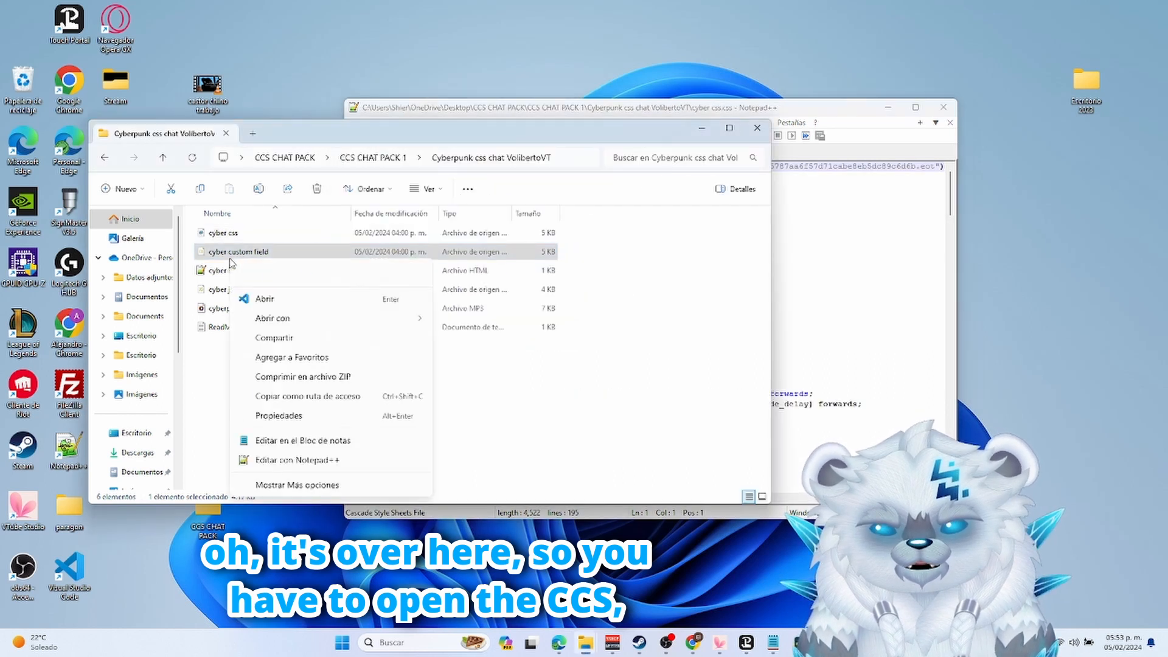
pyautogui.click(326, 464)
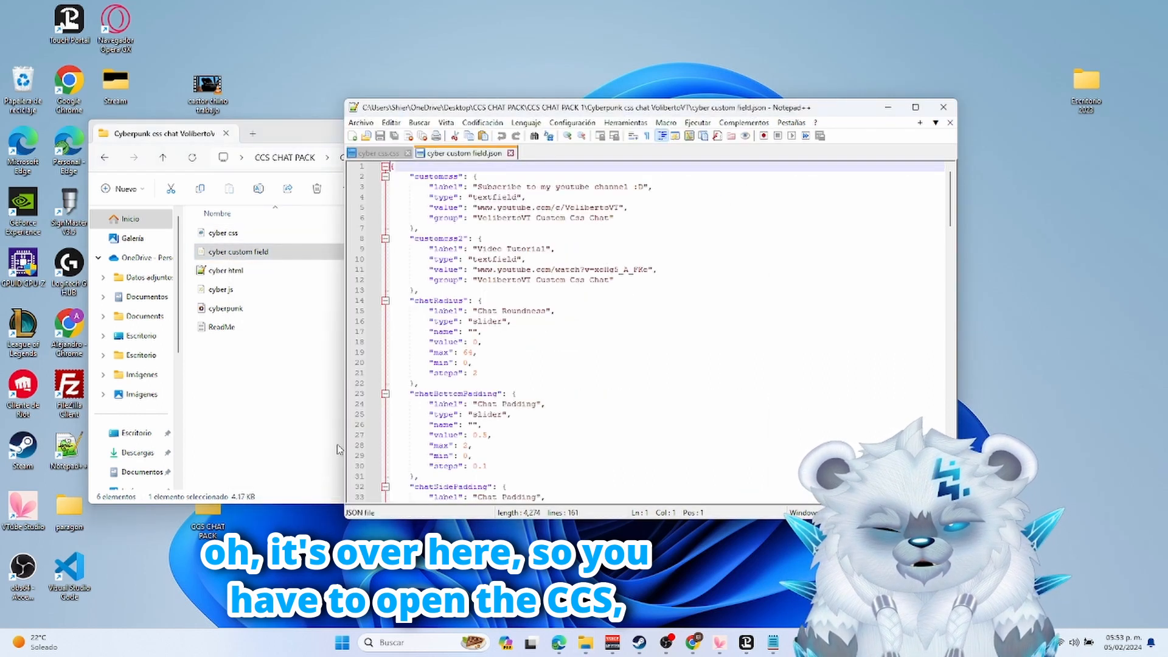
pyautogui.click(226, 270)
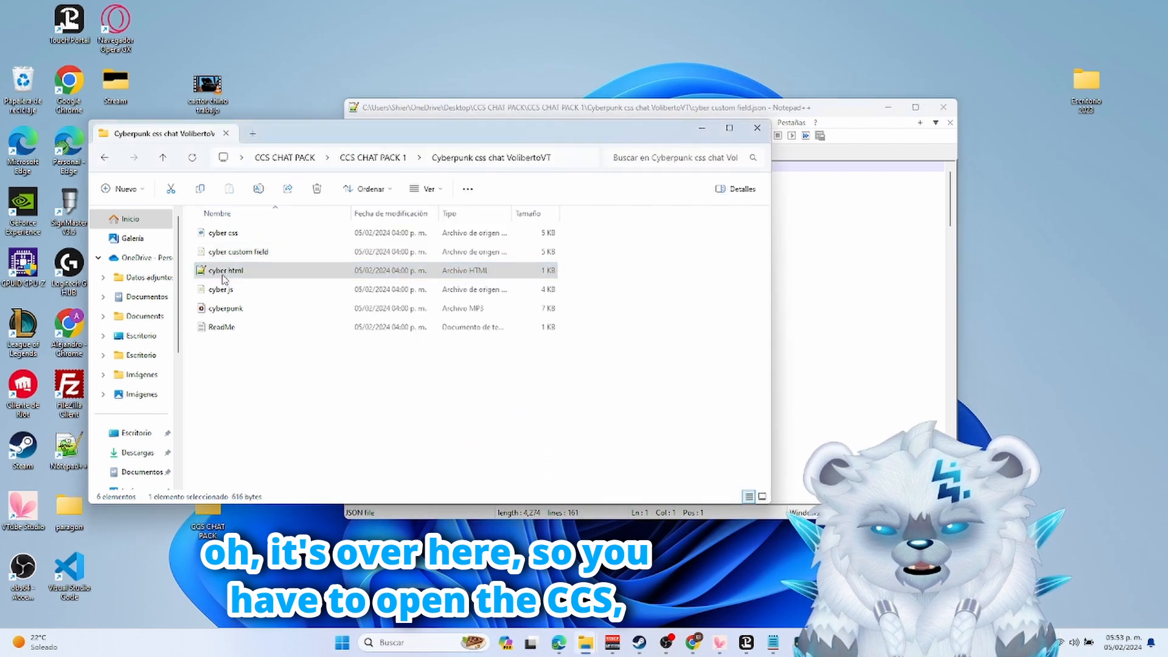
pyautogui.rightClick(223, 273)
pyautogui.click(326, 476)
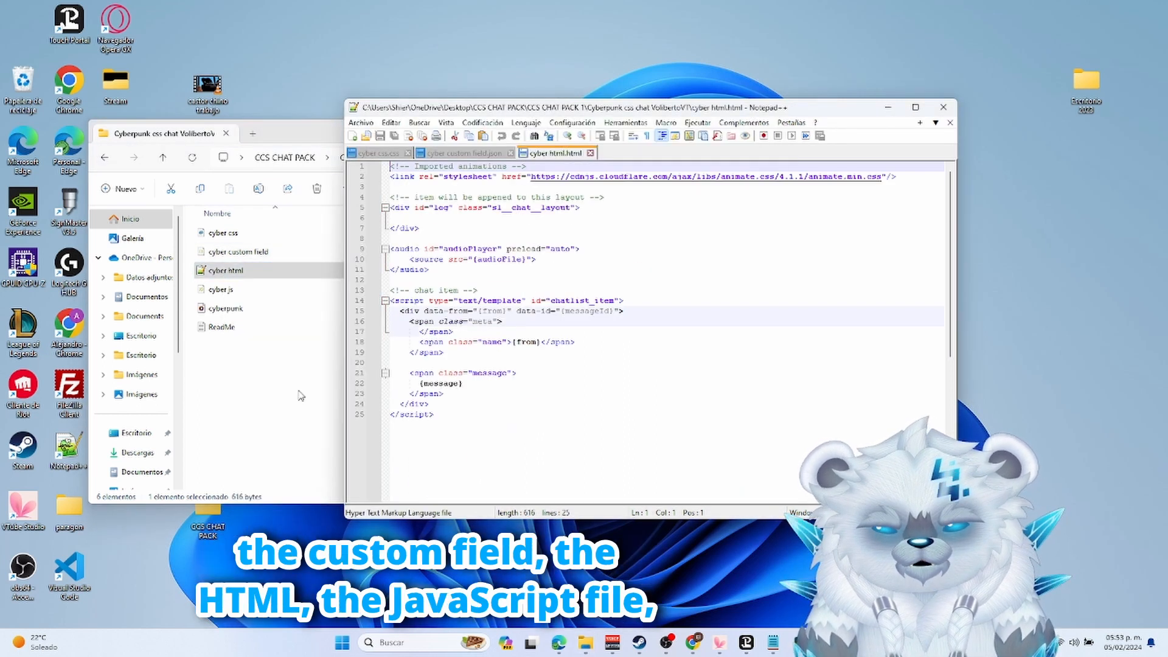
# Step: Open the cyber js file in Notepad++ and return to the Cyberpunk folder
pyautogui.click(225, 295)
pyautogui.rightClick(225, 295)
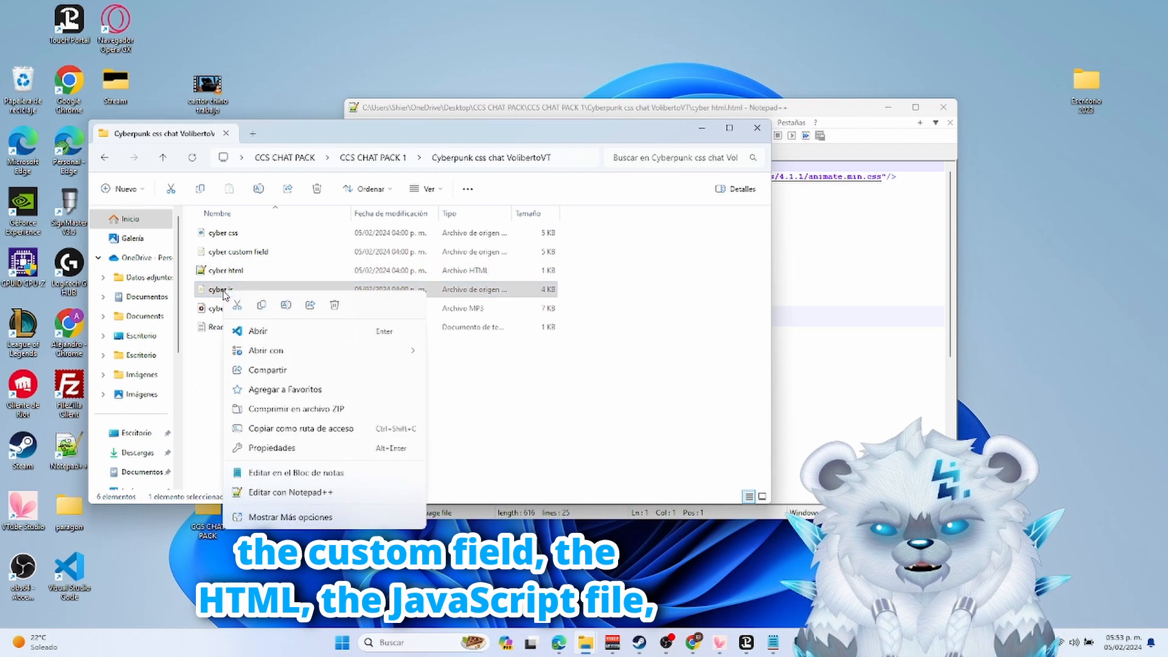
pyautogui.click(307, 494)
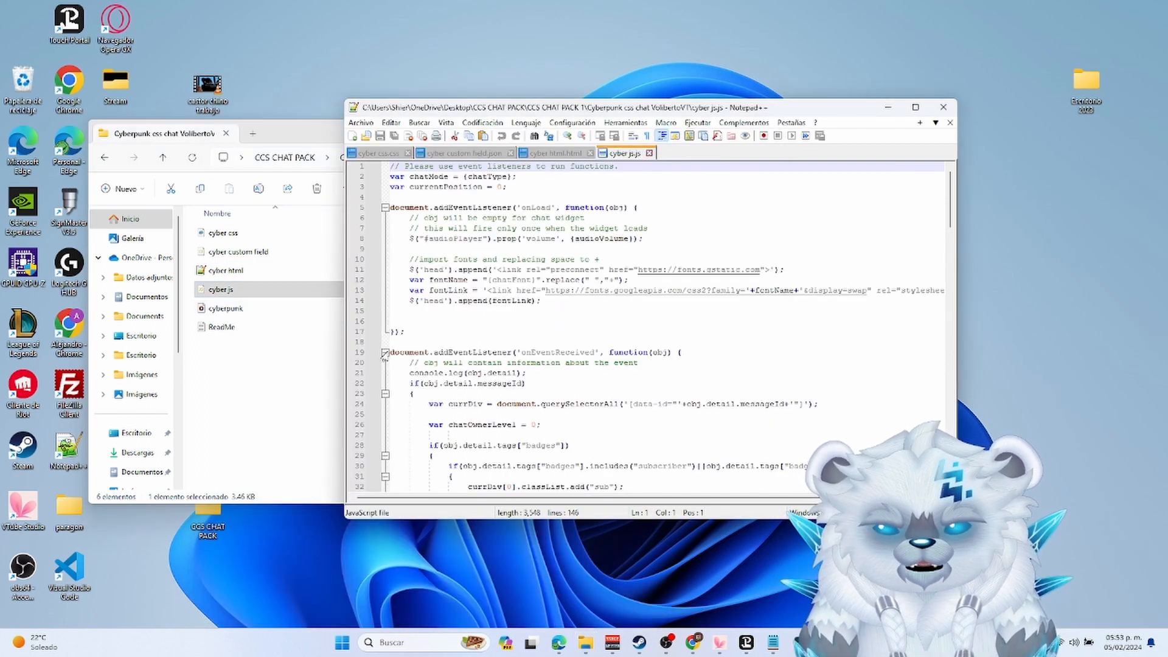
pyautogui.click(272, 385)
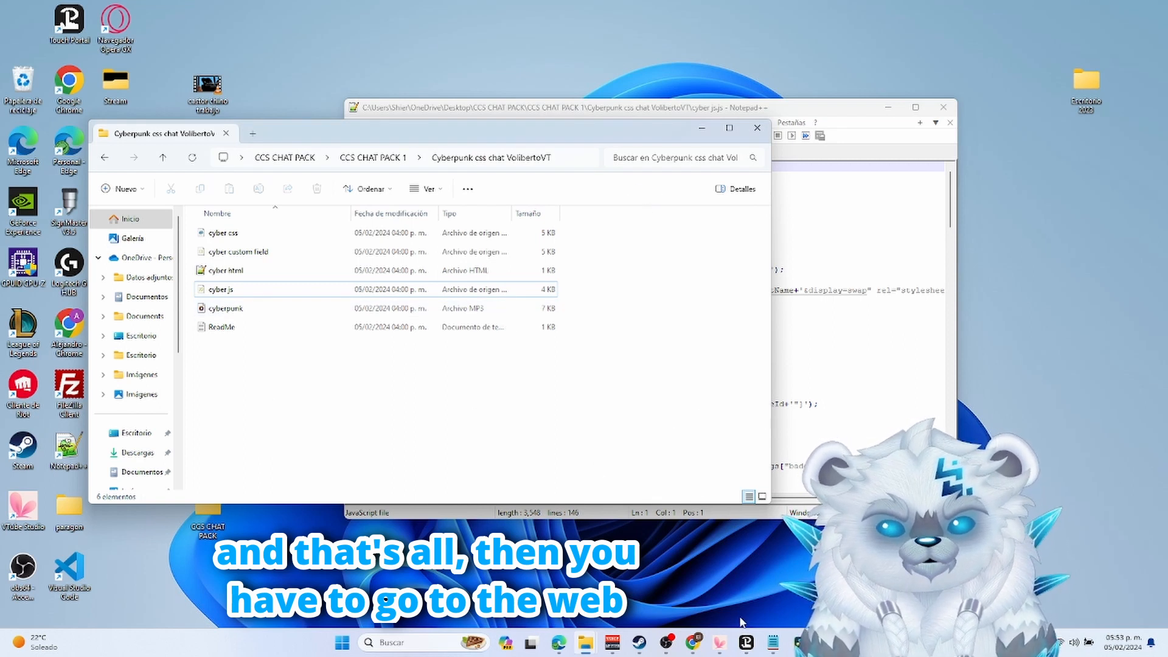
# Step: Switch to the Streamlabs chat box page in Chrome, reset its custom HTML/CSS code and save the settings
pyautogui.click(692, 649)
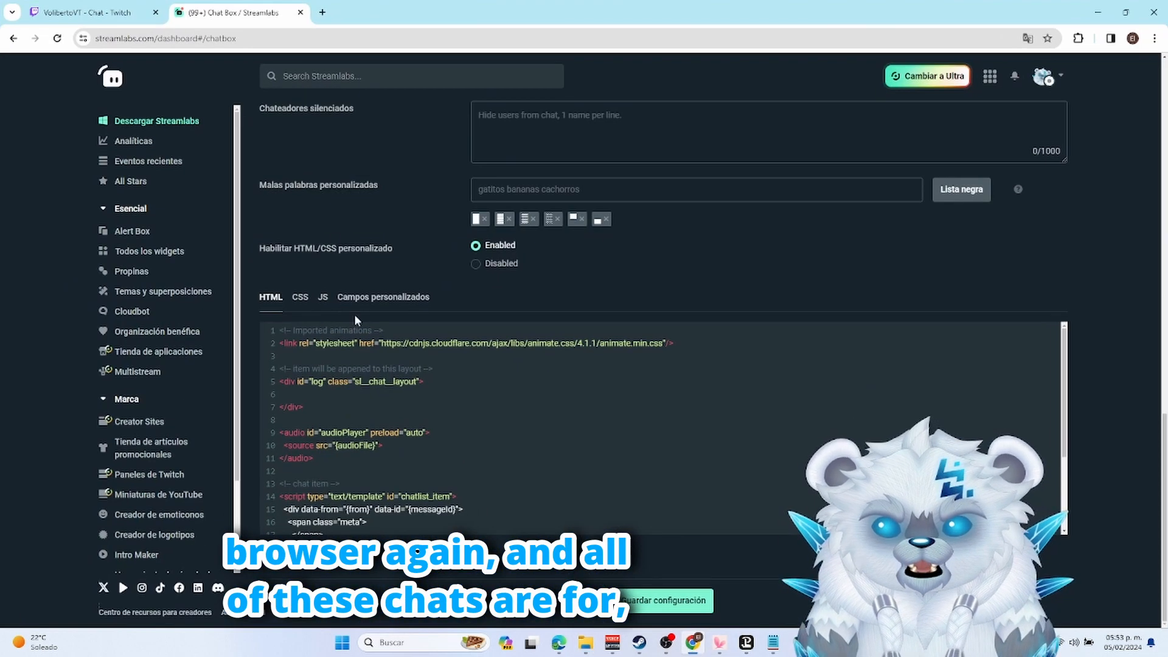
pyautogui.scroll(3, 354, 314)
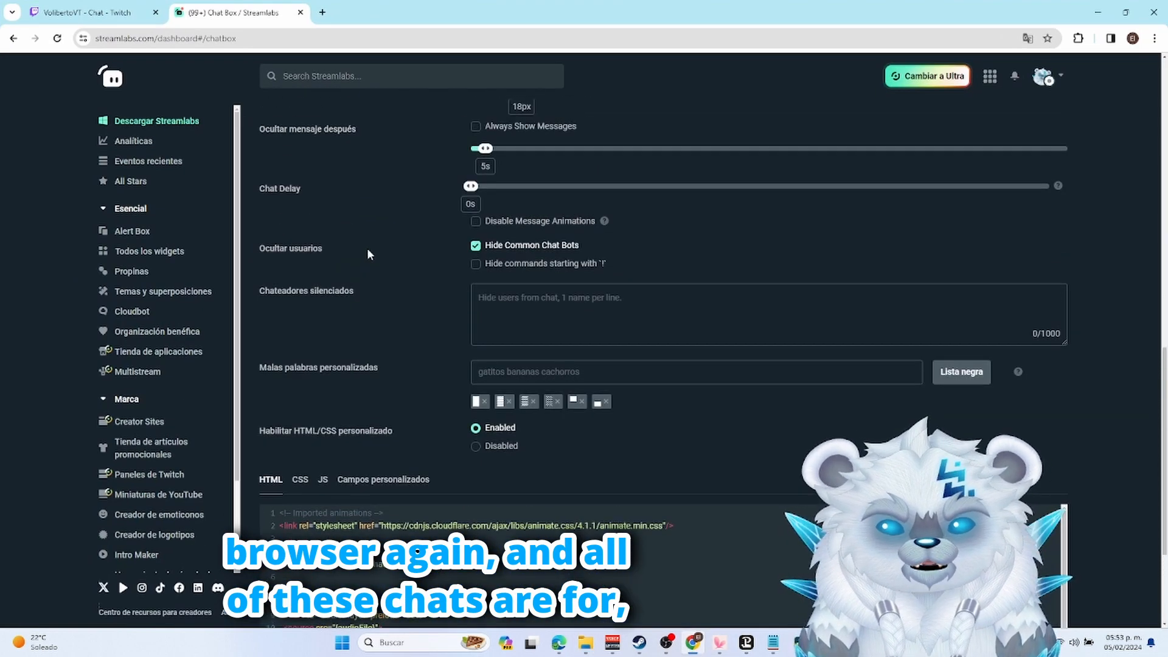
pyautogui.scroll(5, 346, 247)
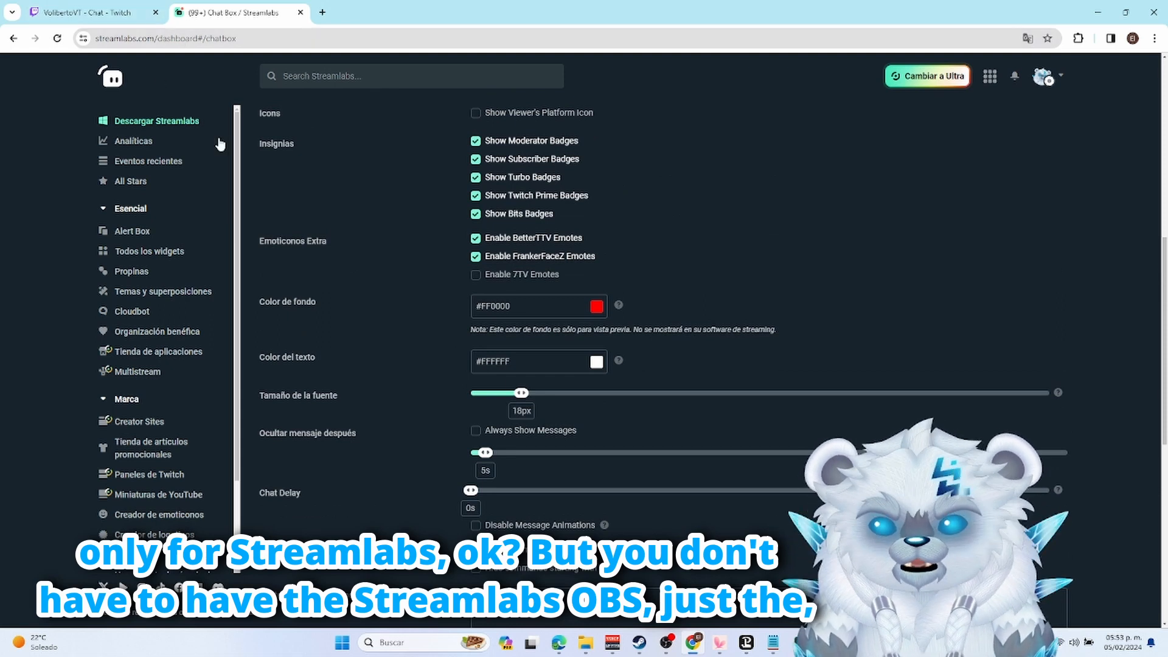
pyautogui.scroll(4, 268, 189)
pyautogui.scroll(-4, 310, 225)
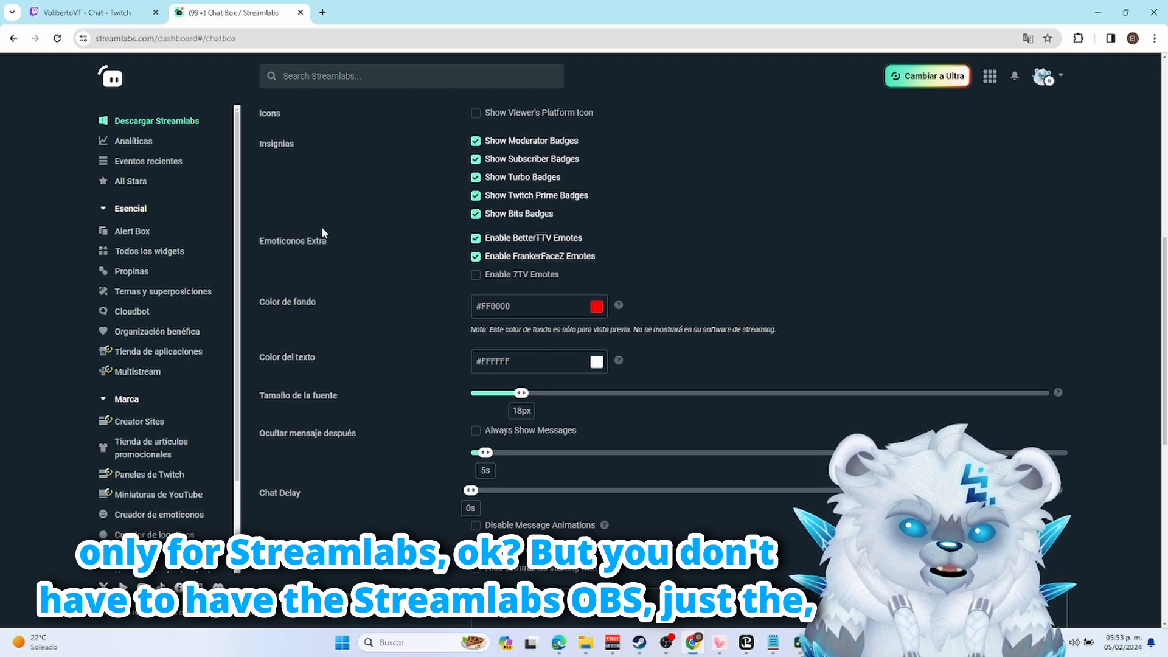
pyautogui.scroll(6, 321, 227)
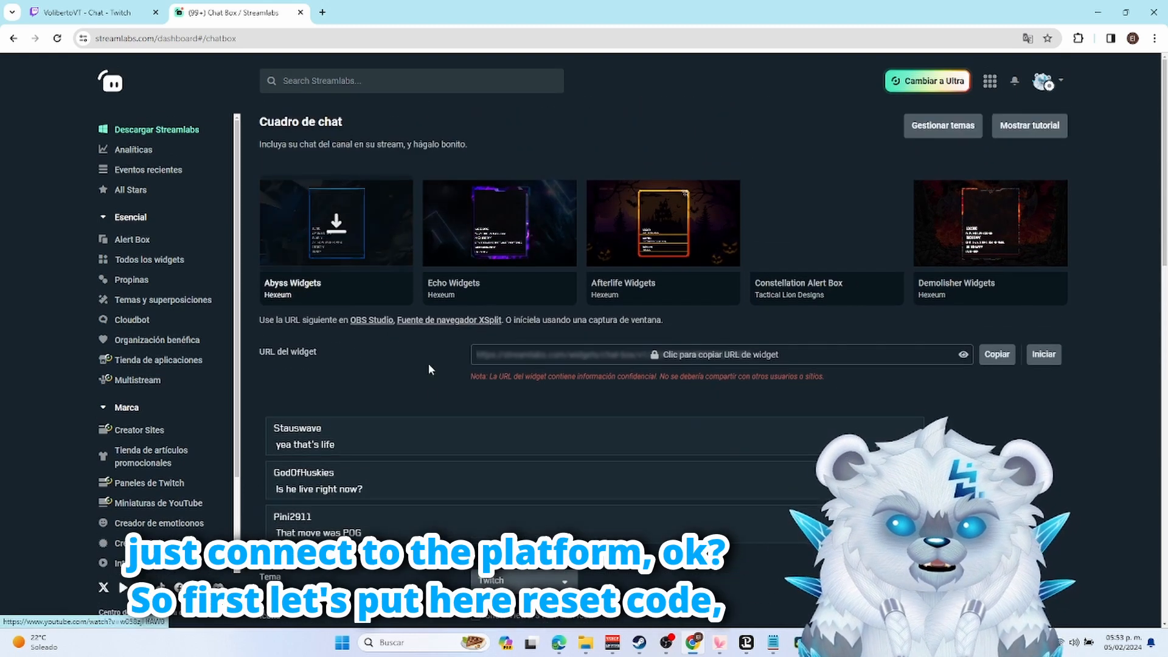
pyautogui.scroll(-15, 393, 350)
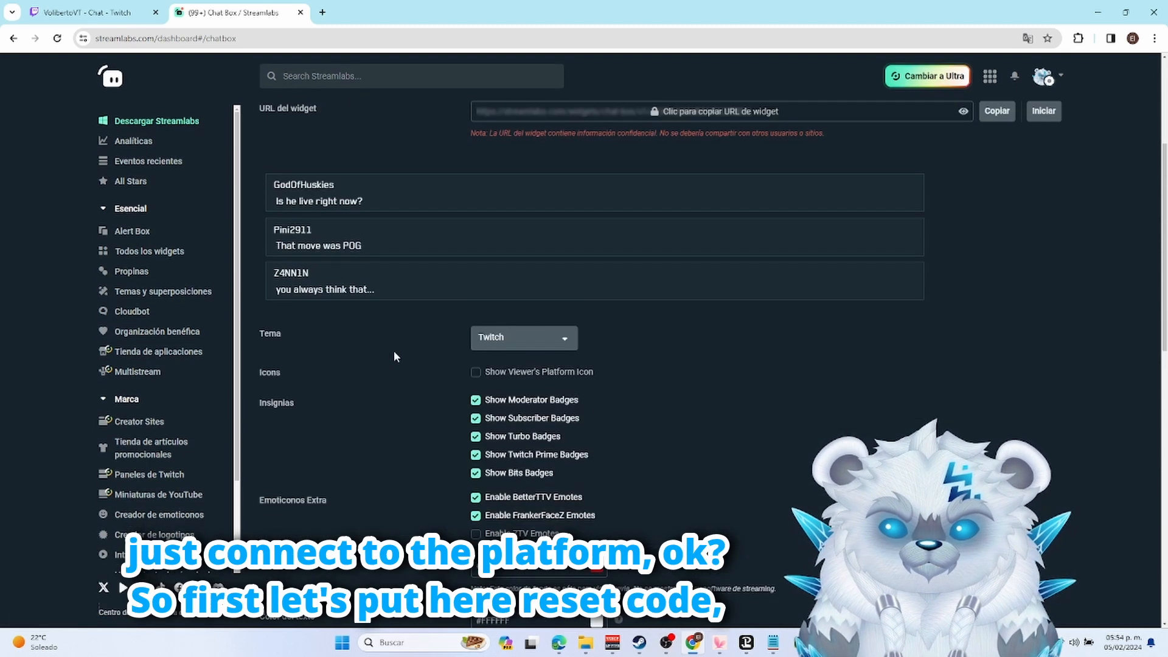
pyautogui.scroll(-3, 416, 325)
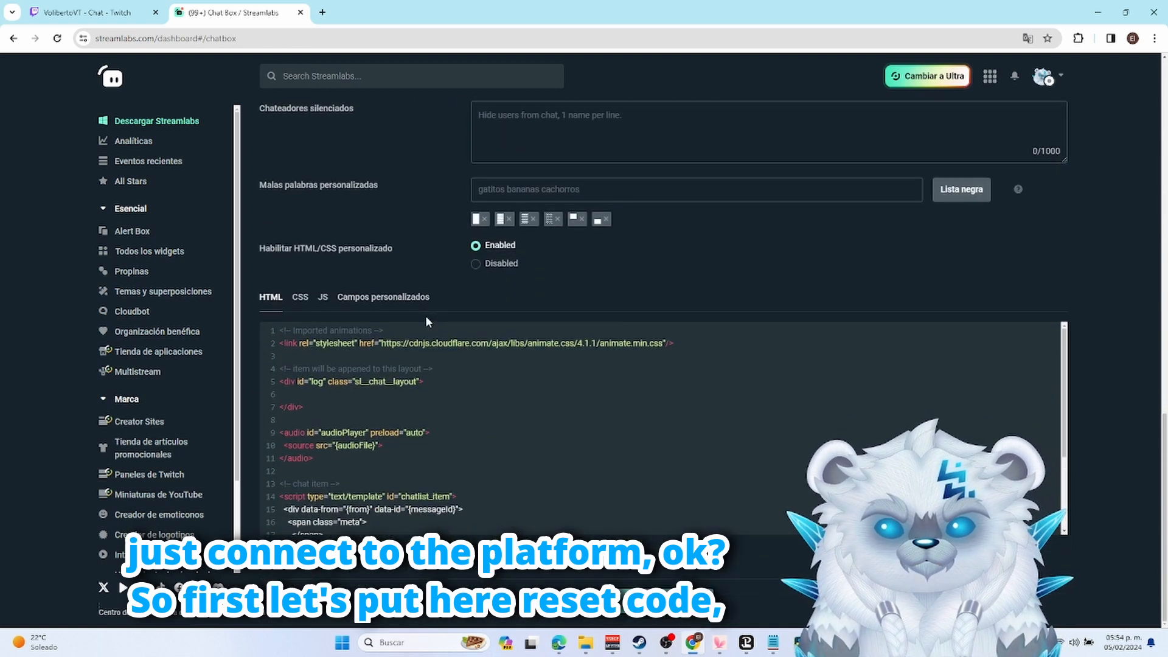
pyautogui.scroll(4, 420, 335)
pyautogui.scroll(-4, 420, 340)
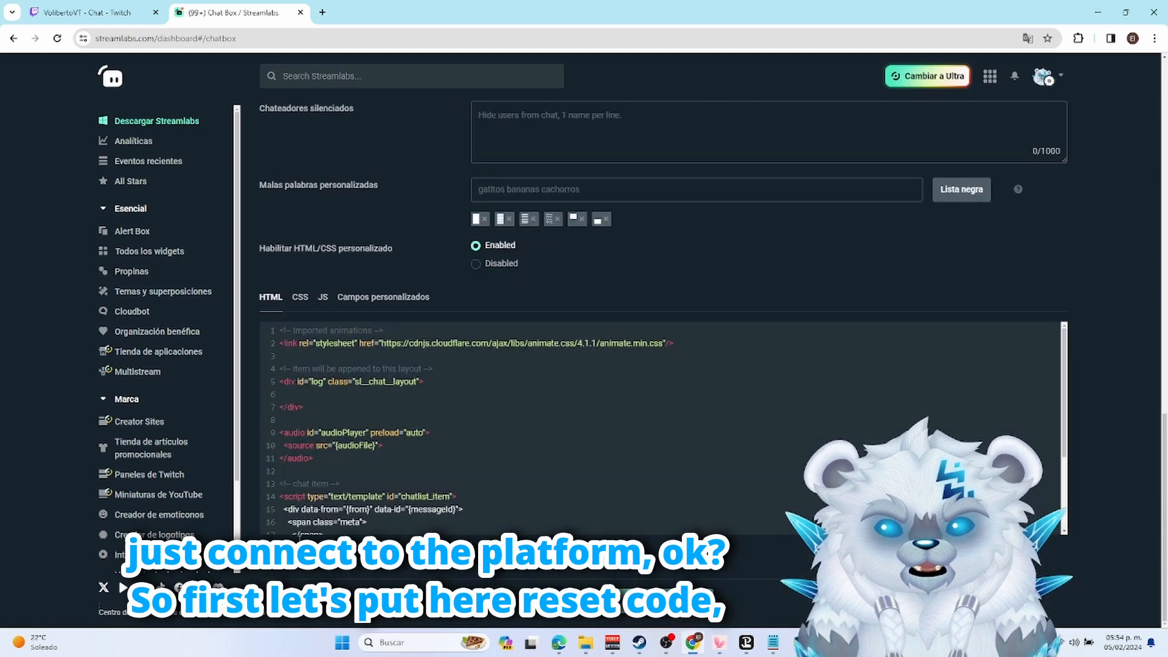
pyautogui.click(291, 572)
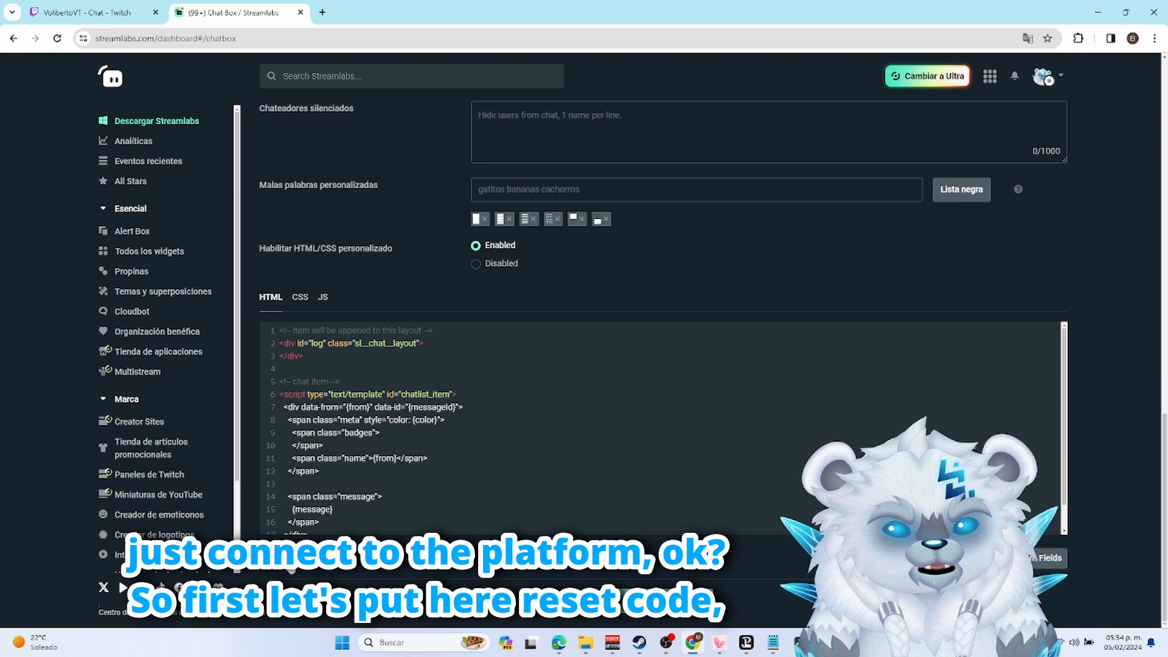
pyautogui.click(681, 594)
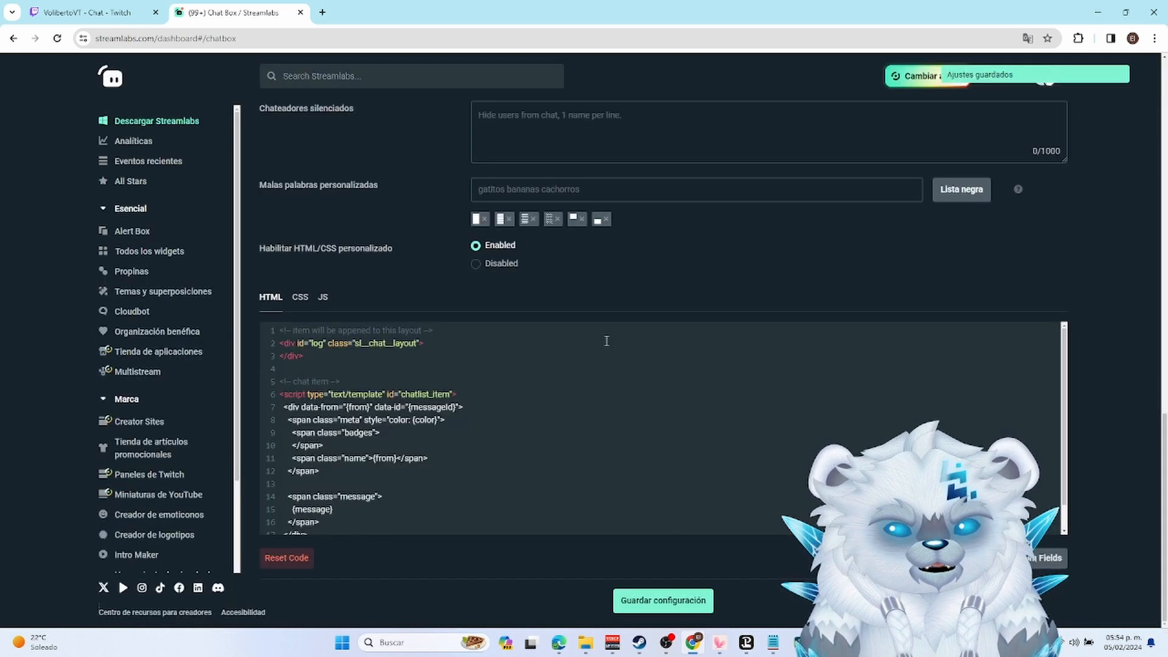
# Step: Add custom fields to the chat box's custom HTML/CSS code and save the settings
pyautogui.scroll(10, 629, 410)
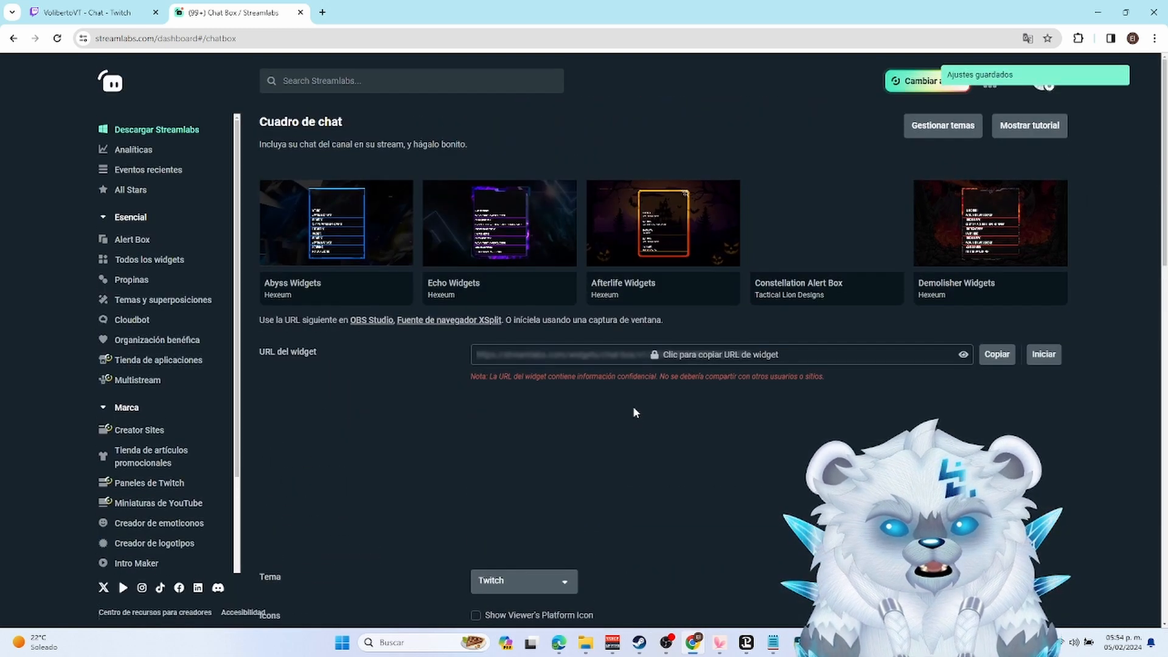
pyautogui.scroll(-1, 633, 407)
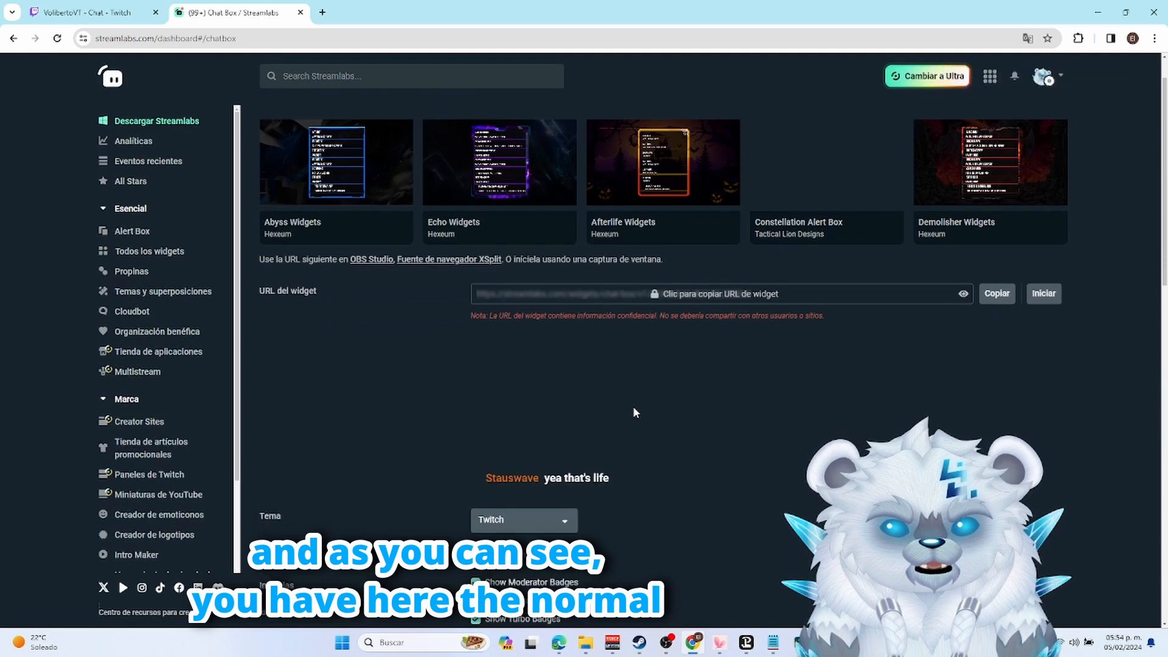
pyautogui.scroll(-2, 582, 451)
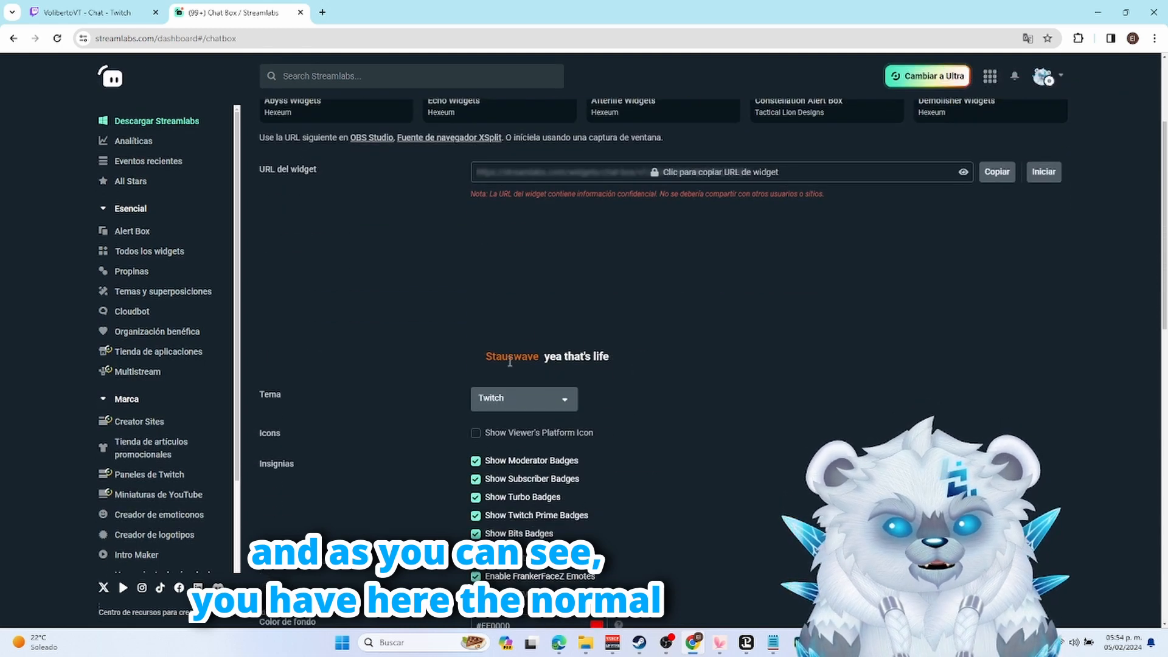
pyautogui.scroll(2, 510, 361)
pyautogui.scroll(2, 563, 434)
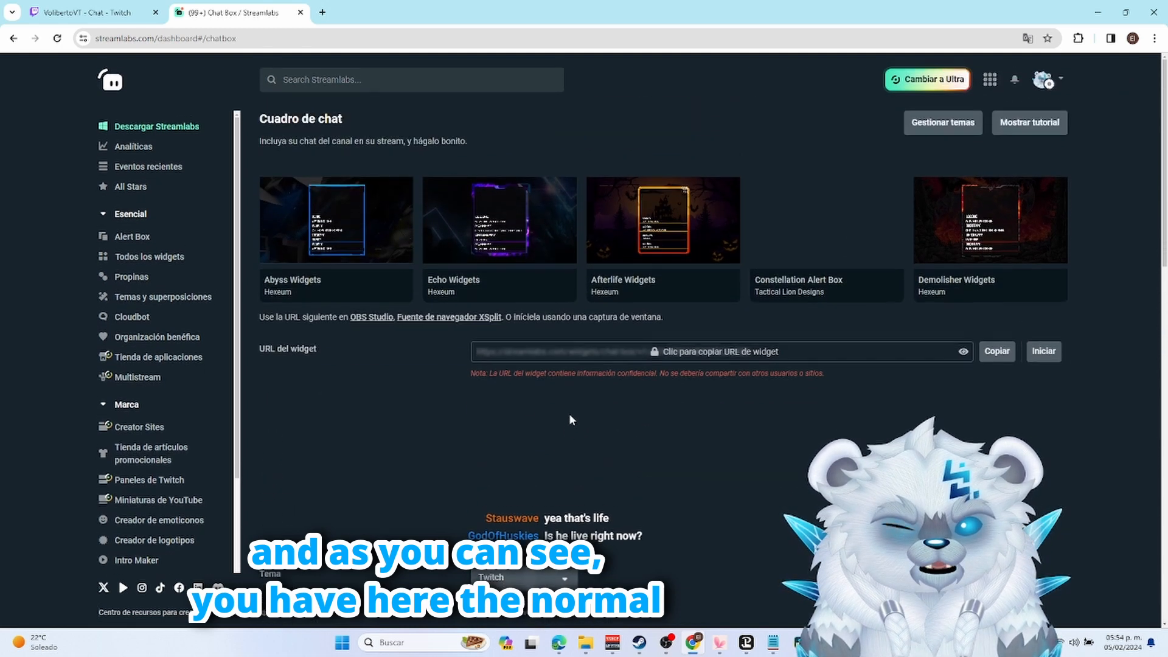
pyautogui.scroll(-10, 585, 313)
pyautogui.scroll(-3, 584, 319)
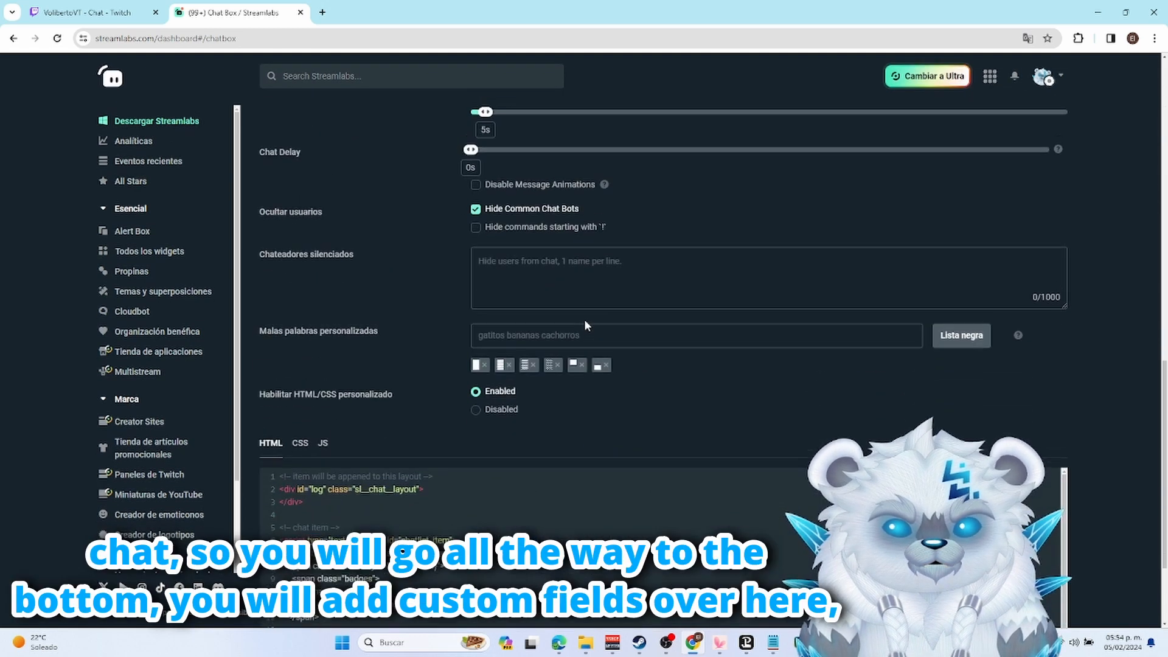
pyautogui.scroll(4, 584, 319)
pyautogui.scroll(-7, 585, 322)
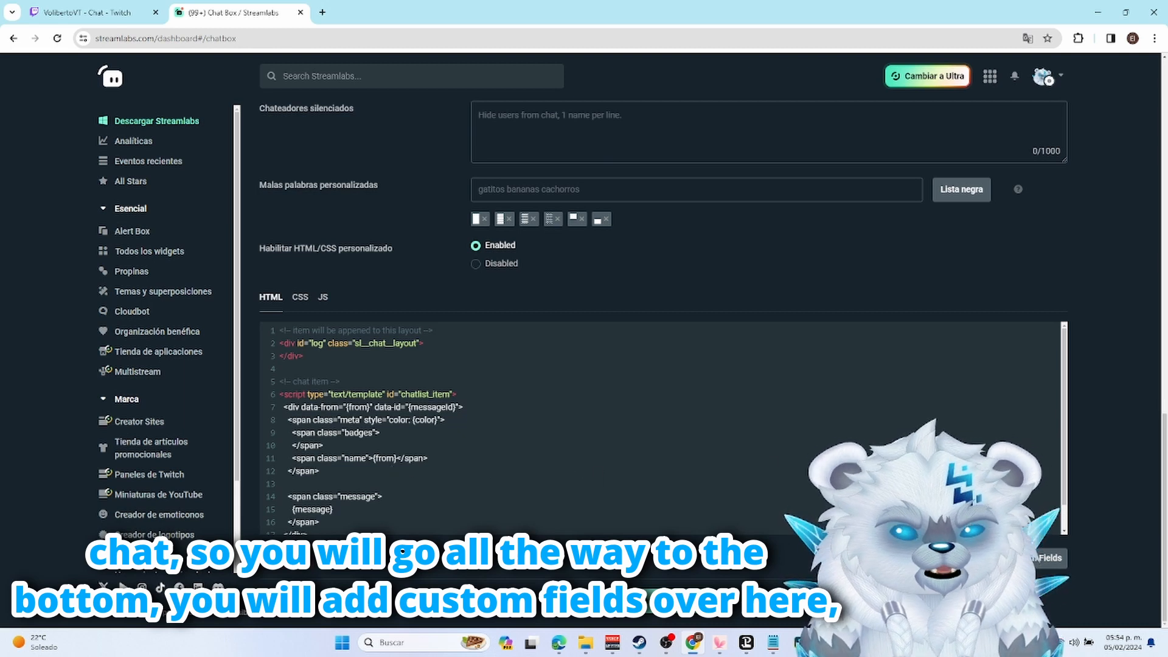
pyautogui.click(1026, 558)
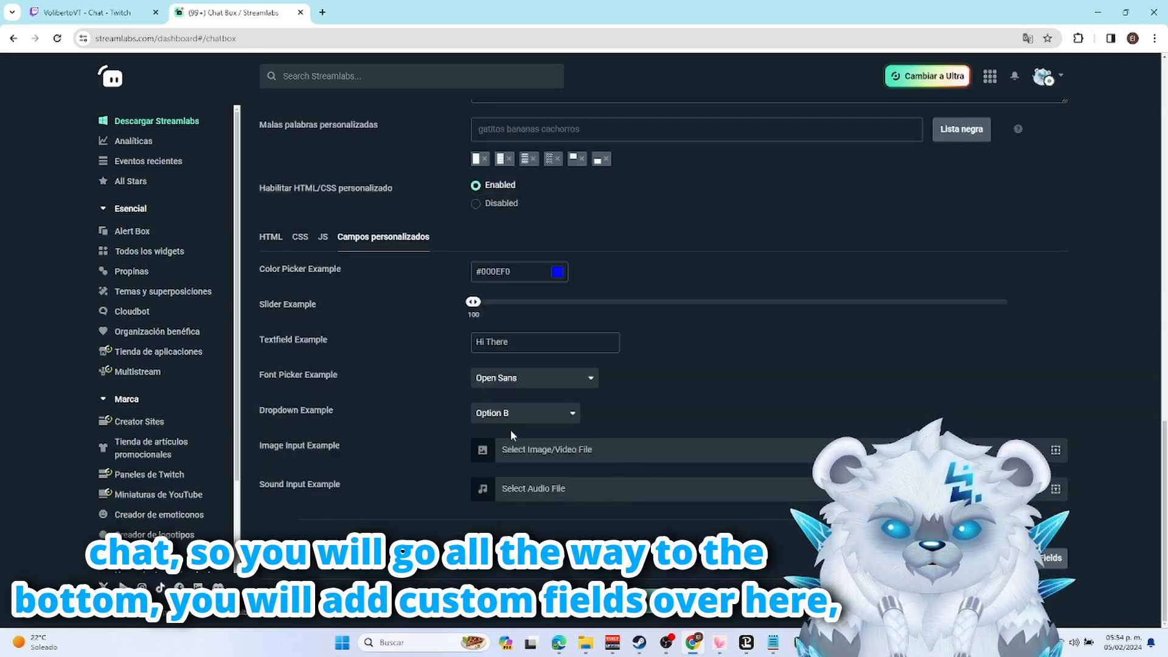
pyautogui.click(664, 600)
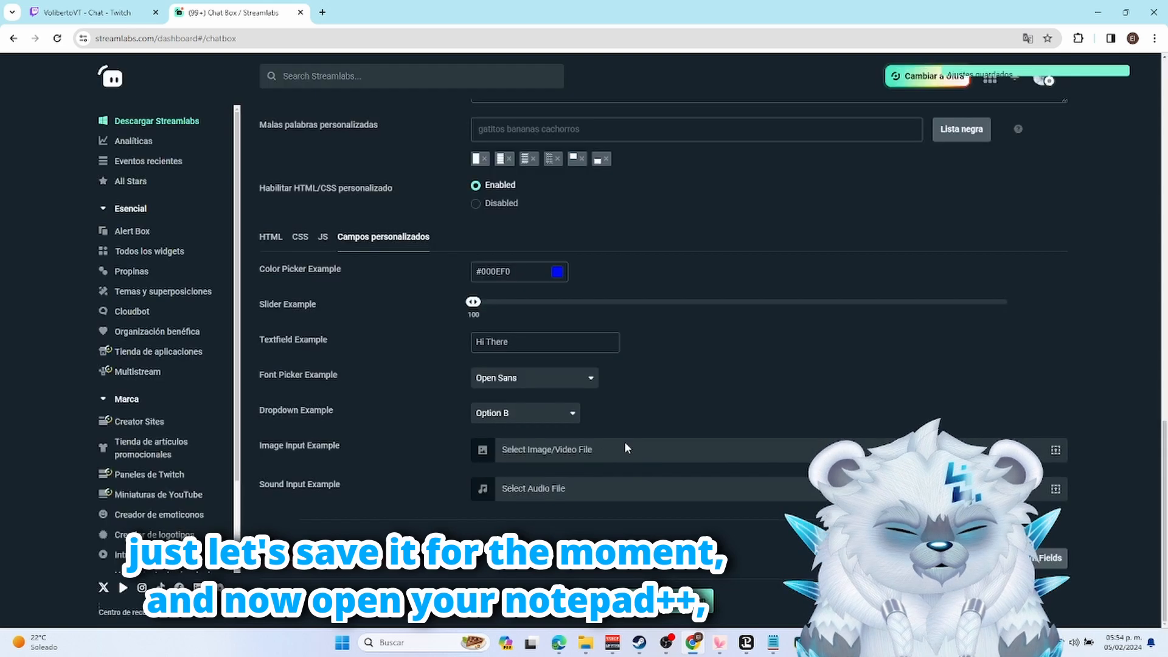
# Step: Show the chat box's HTML code, switch to Notepad++ and copy the entire contents of cyber html.html
pyautogui.click(272, 243)
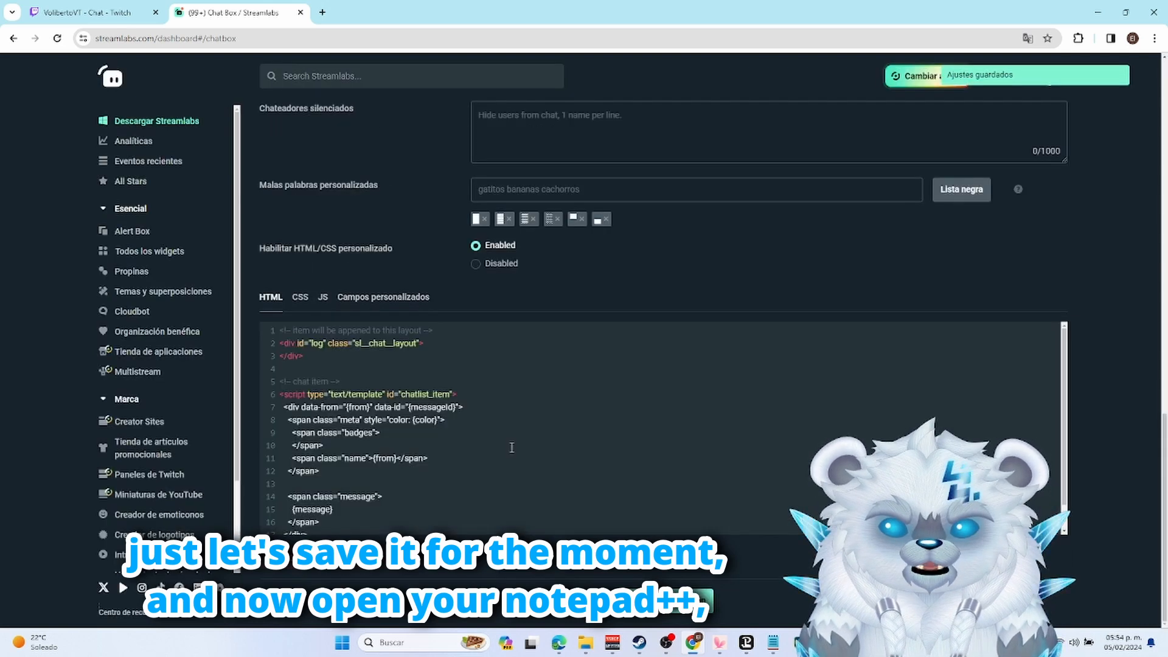
pyautogui.scroll(-1, 392, 439)
pyautogui.click(800, 642)
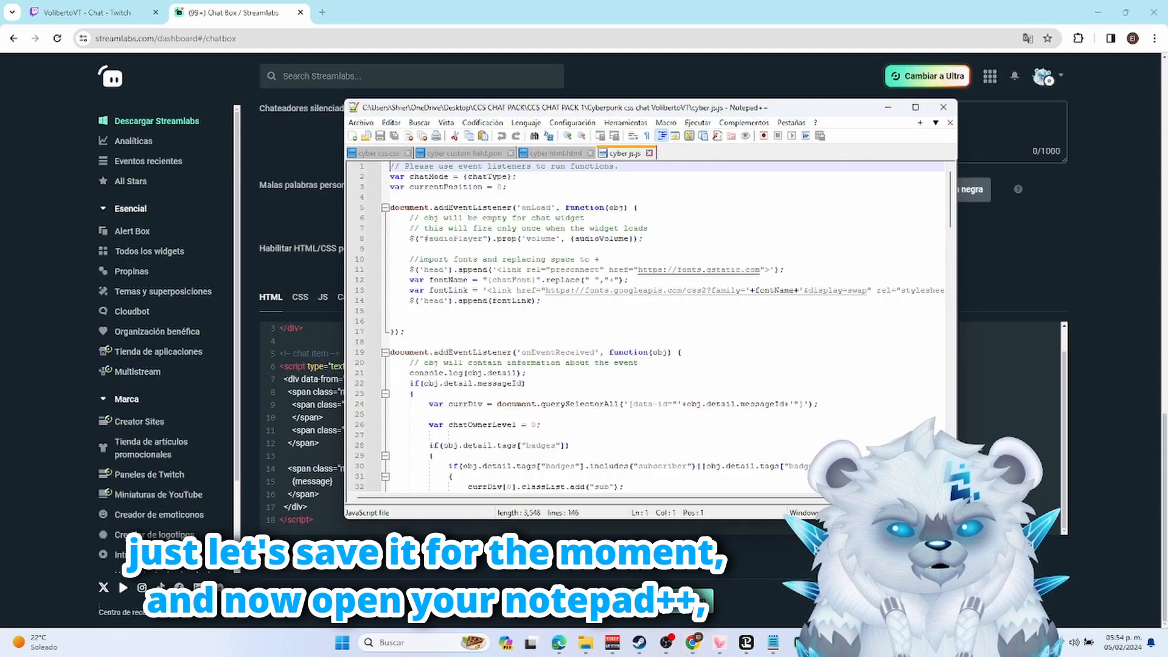
pyautogui.moveTo(539, 110); pyautogui.dragTo(673, 140)
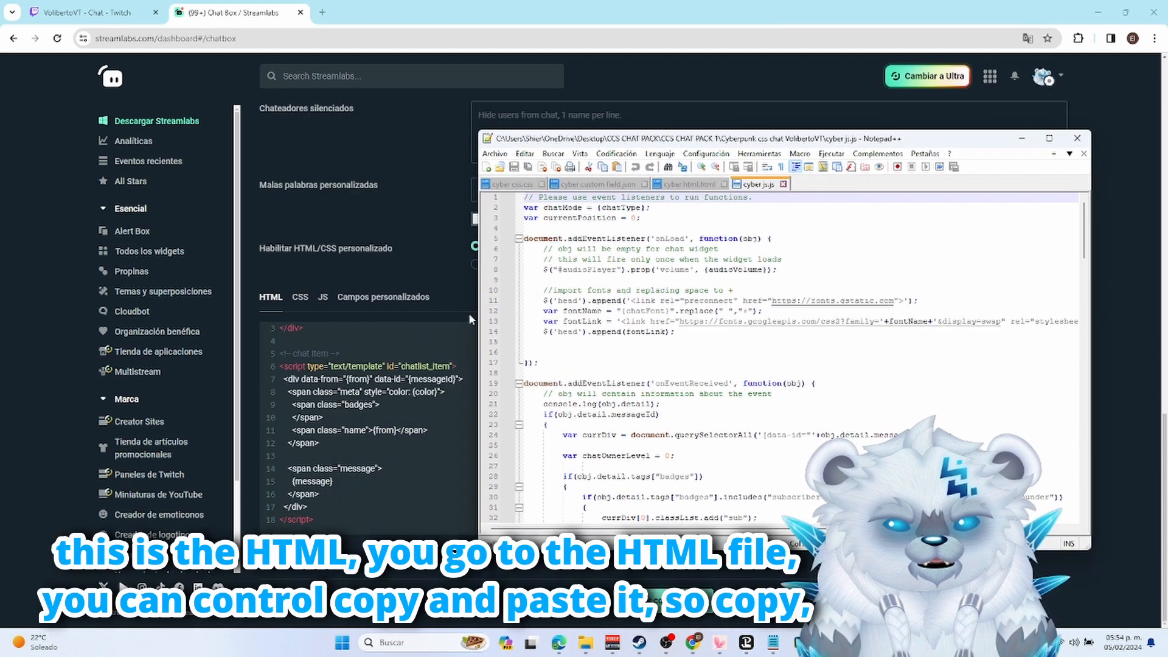
pyautogui.click(694, 185)
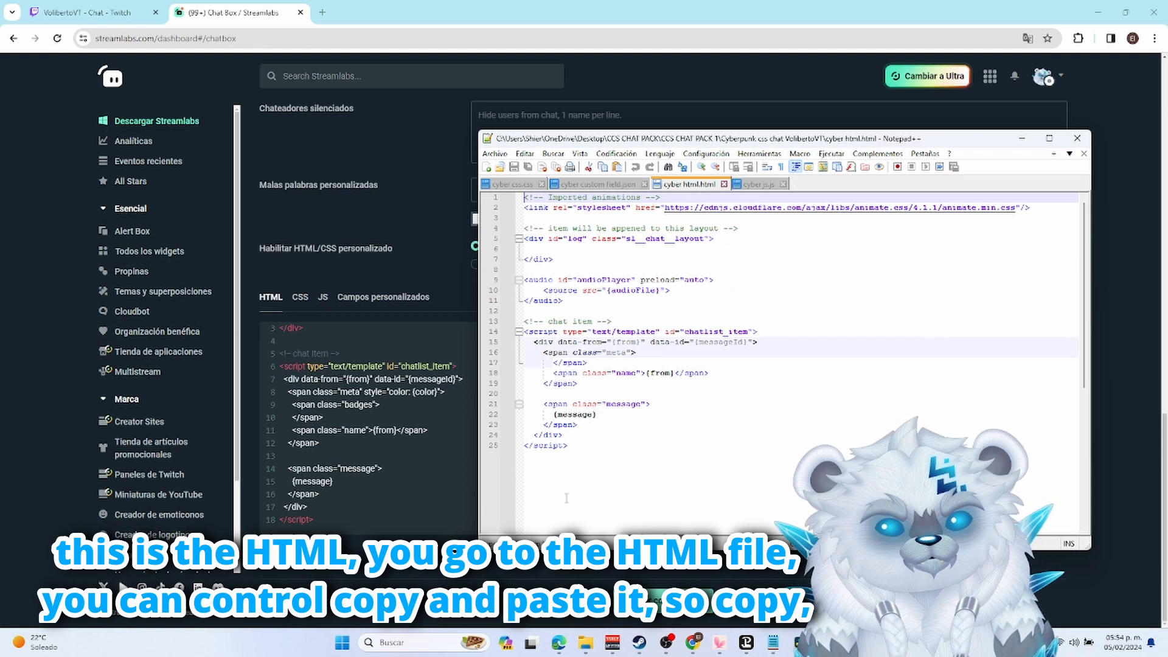
pyautogui.moveTo(567, 498); pyautogui.dragTo(450, 199)
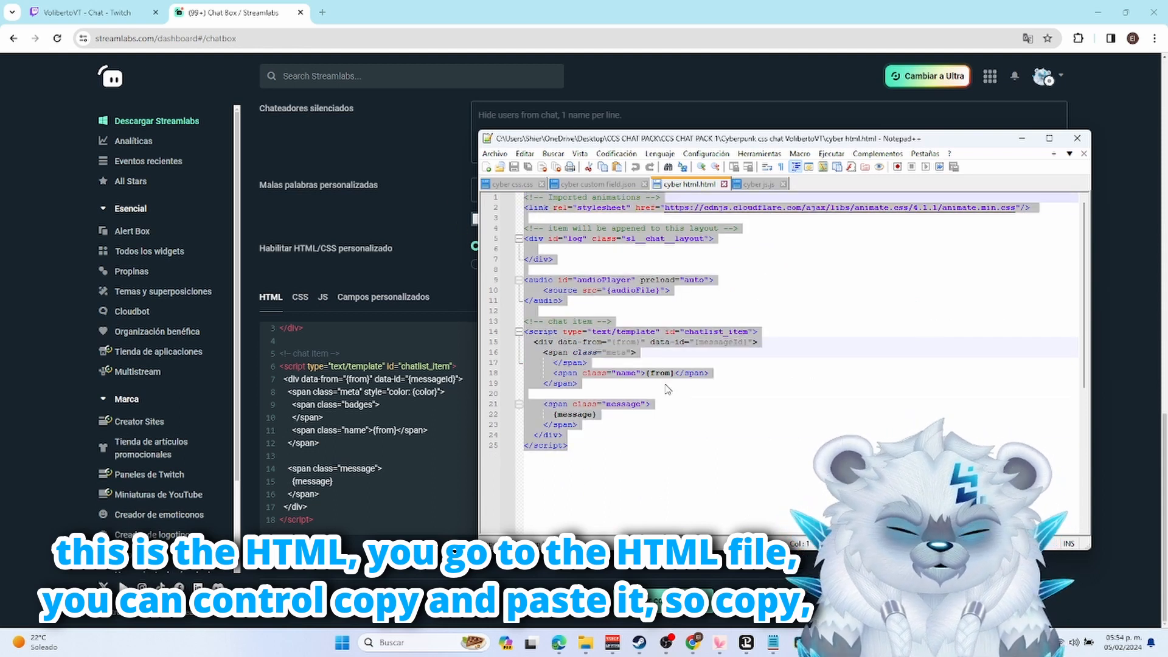
# Step: Replace all of the chat box's default HTML code in Streamlabs with the copied cyber html code
pyautogui.click(341, 520)
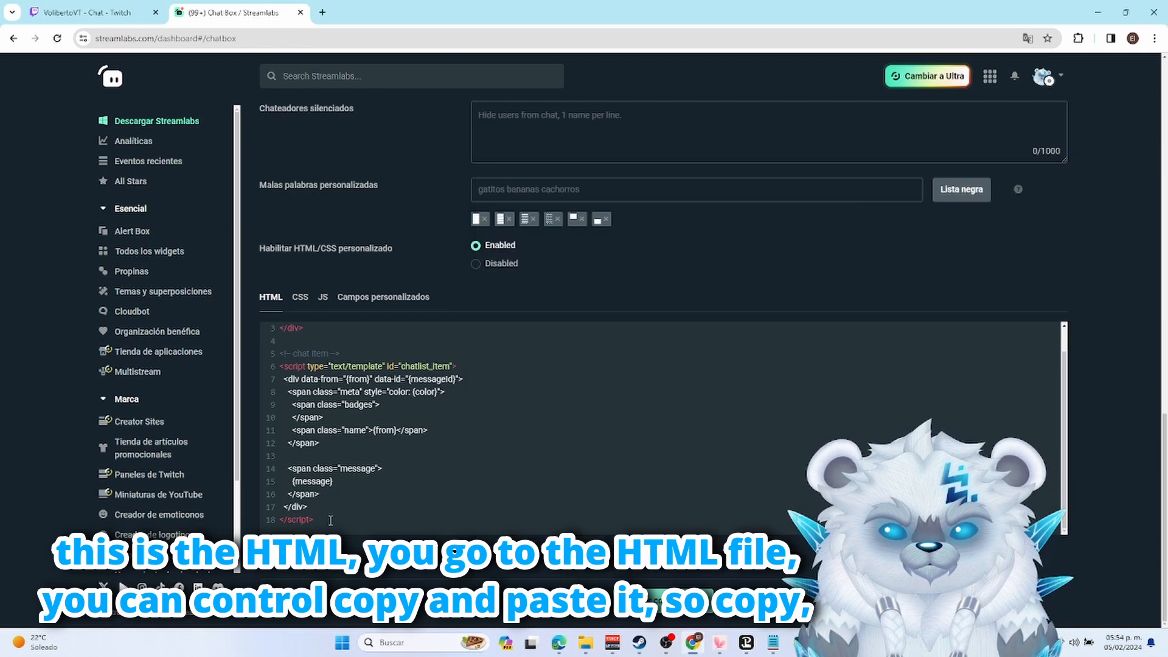
pyautogui.moveTo(330, 520); pyautogui.dragTo(94, 212)
pyautogui.press('BackSpace')
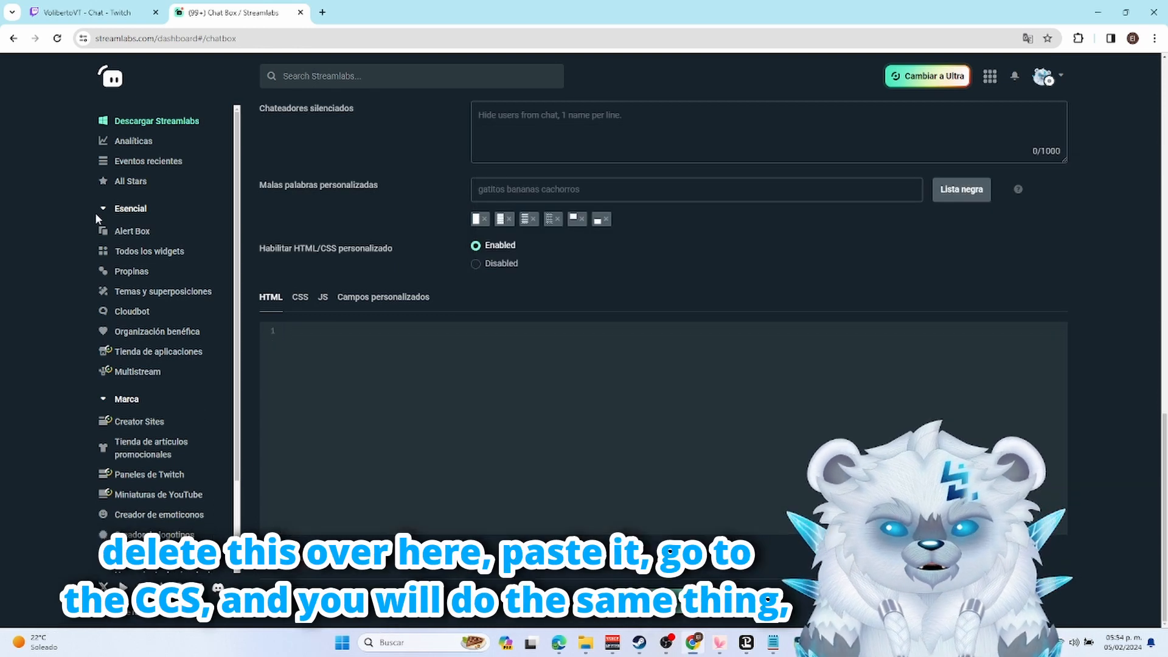
pyautogui.hotkey('ctrl', 'v')
pyautogui.click(436, 499)
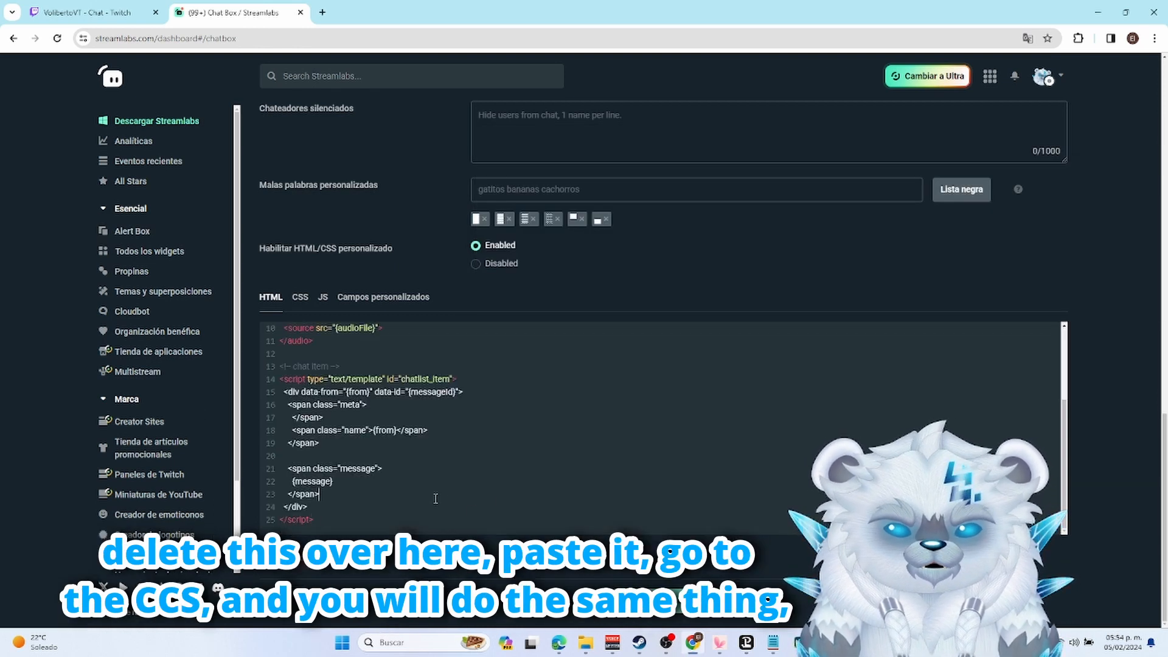
# Step: Show the chat box's CSS code, switch to Notepad++ and copy the entire contents of cyber css.css
pyautogui.click(299, 299)
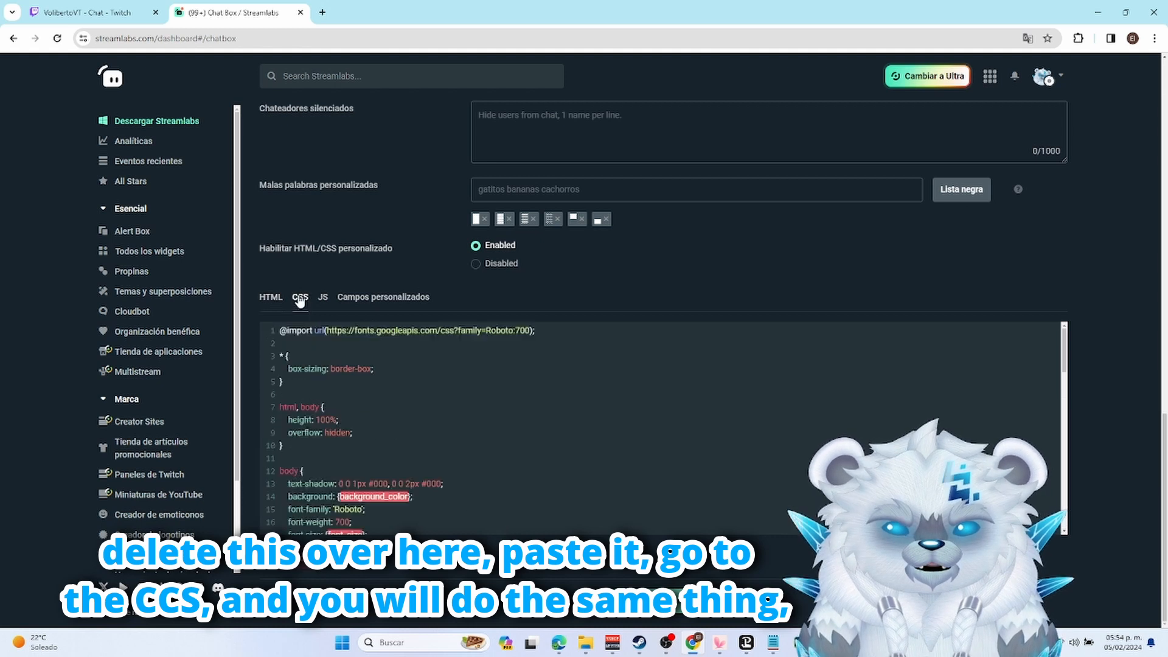
pyautogui.click(799, 641)
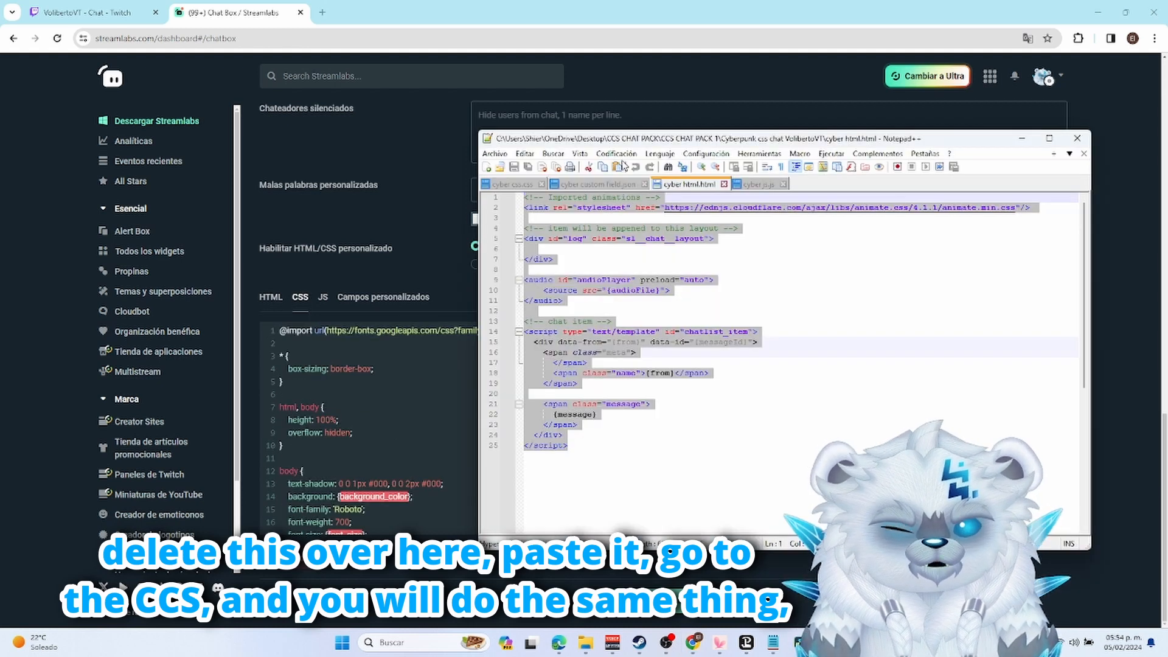
pyautogui.click(525, 185)
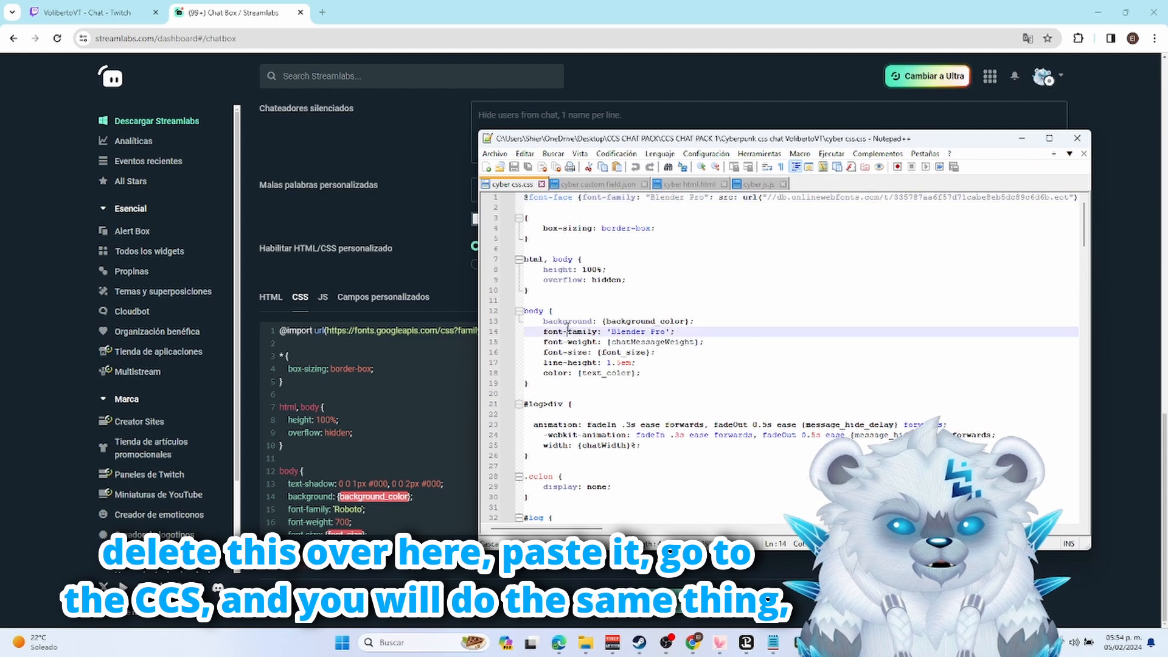
pyautogui.click(602, 262)
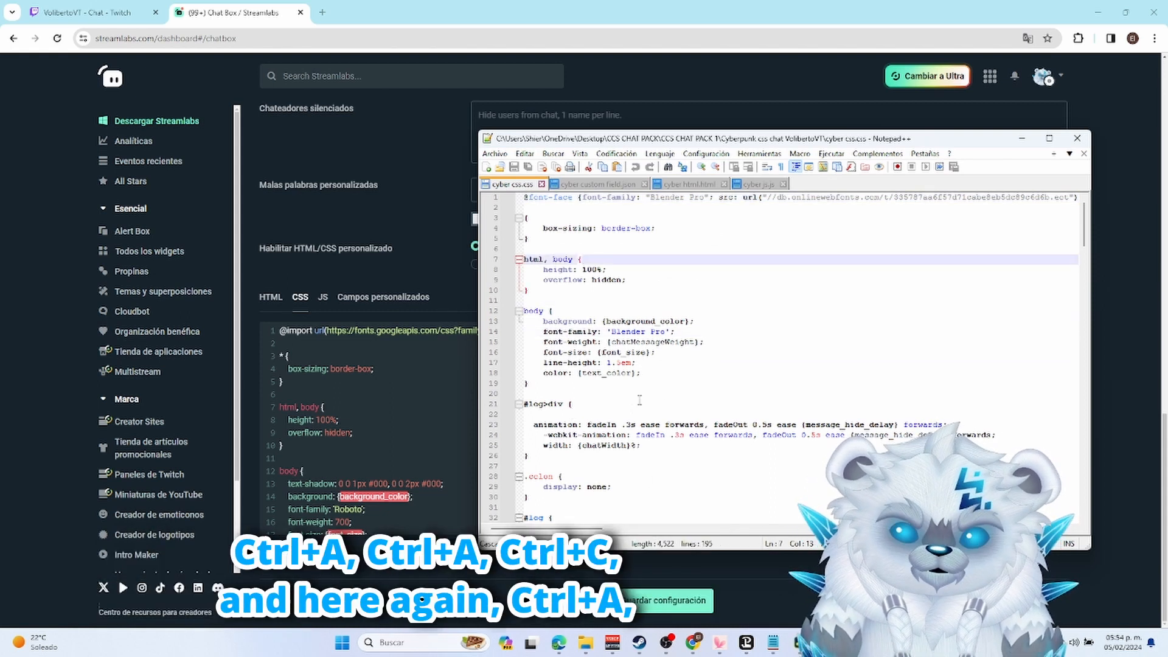
pyautogui.click(618, 347)
pyautogui.hotkey('ctrl', 'a')
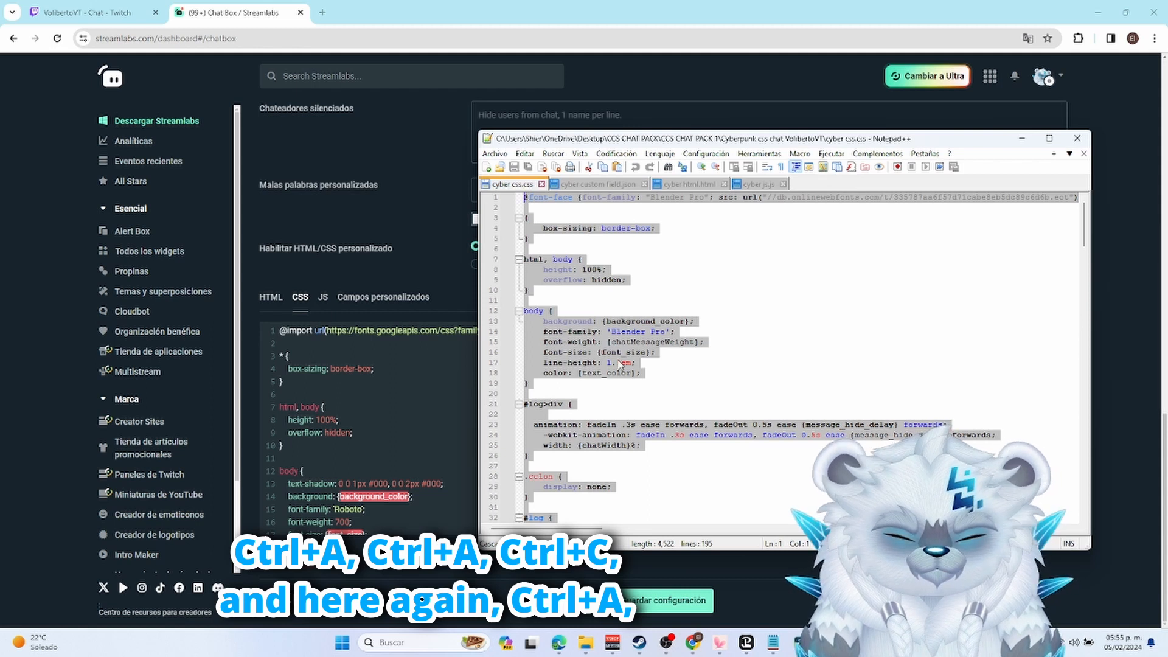
# Step: Replace all of the chat box's default CSS code in Streamlabs with the copied cyber css code
pyautogui.click(274, 425)
pyautogui.scroll(-15, 273, 425)
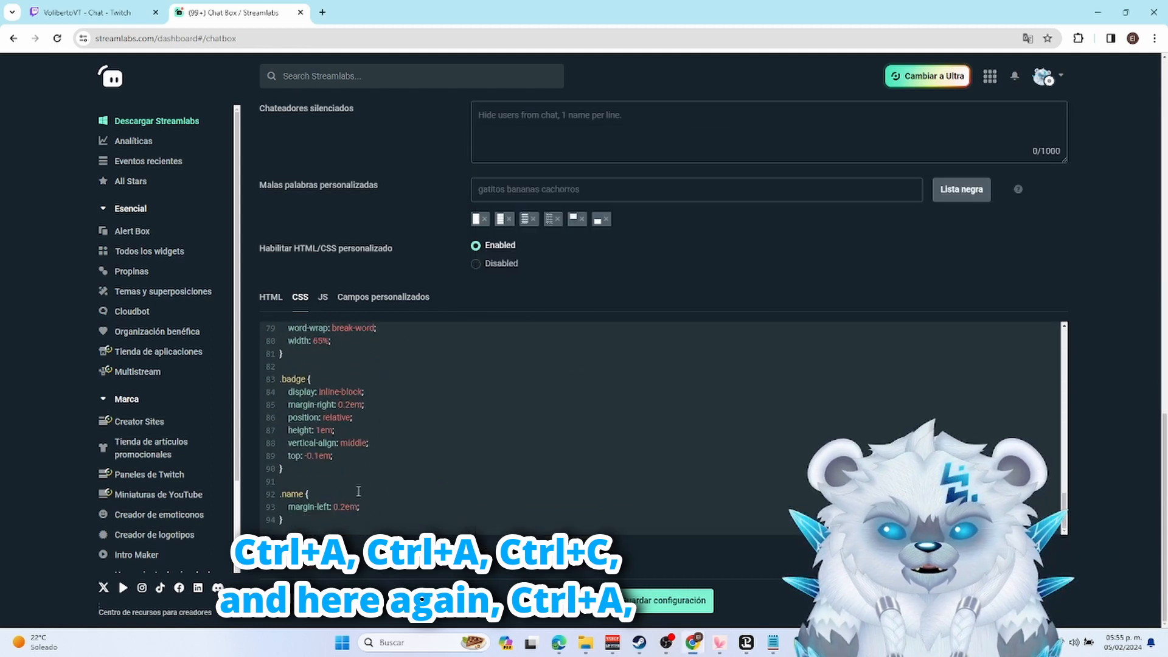
pyautogui.hotkey('ctrl', 'a')
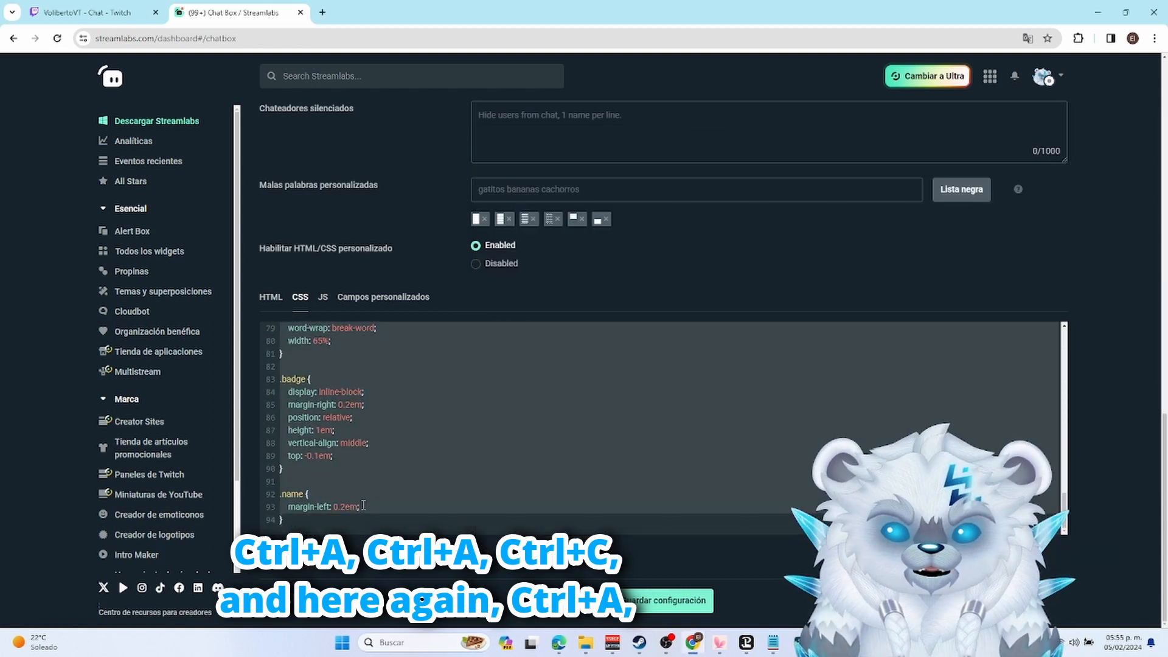
pyautogui.press('Delete')
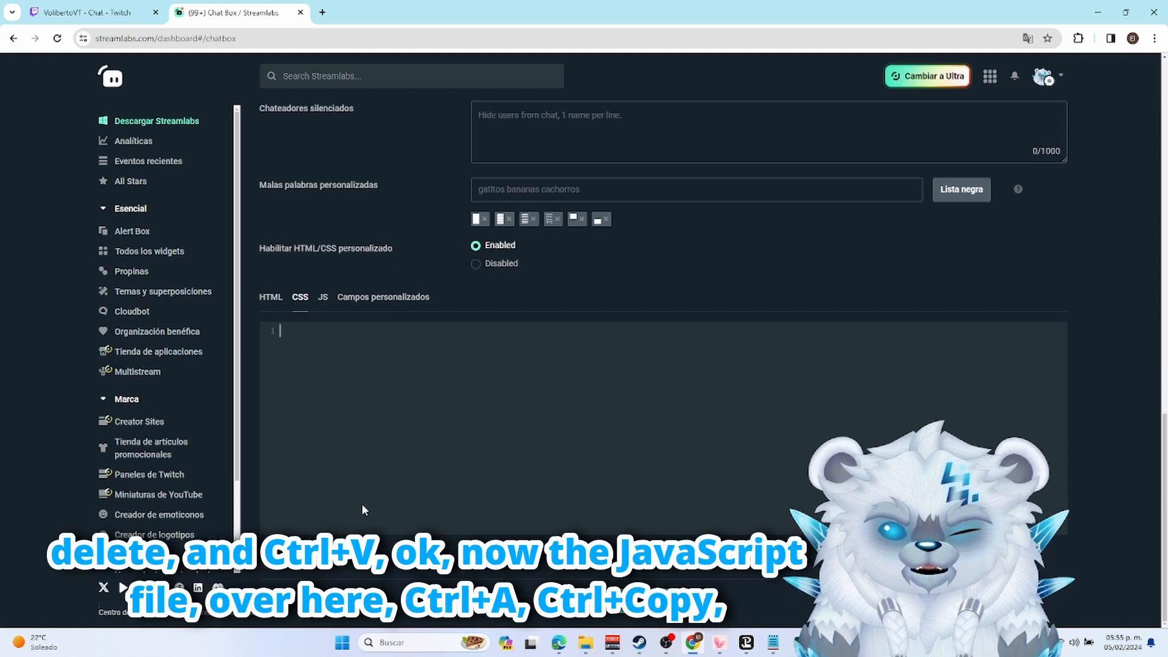
pyautogui.hotkey('ctrl', 'v')
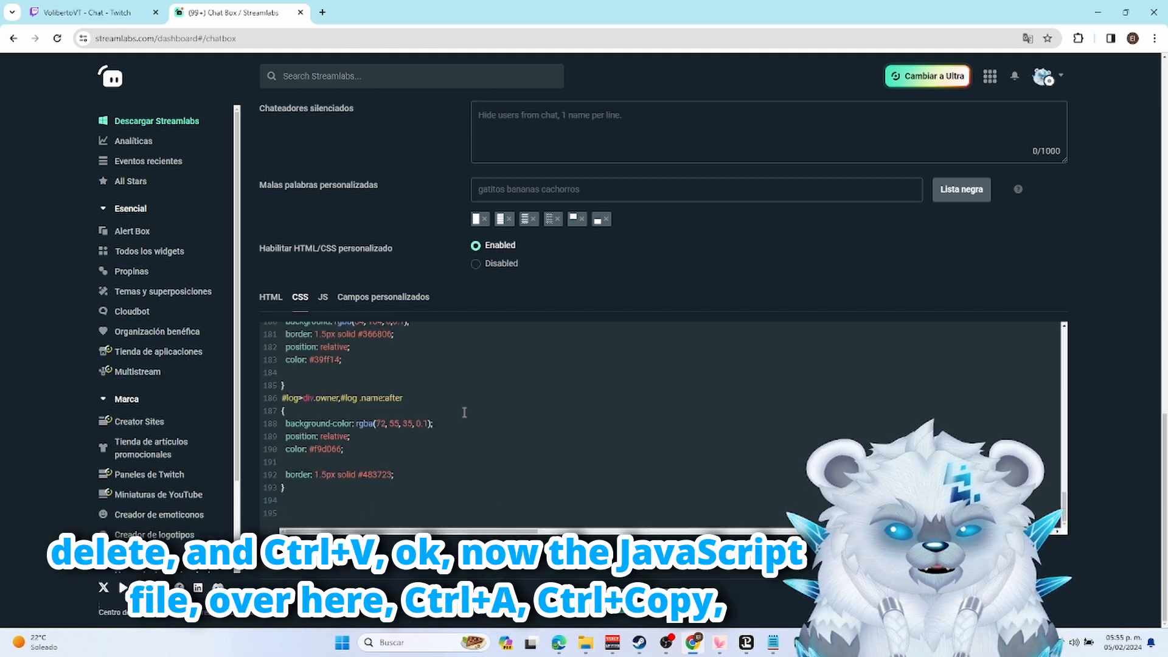
# Step: Show the chat box's JS code, switch to Notepad++ and copy the entire contents of cyber js.js
pyautogui.click(324, 301)
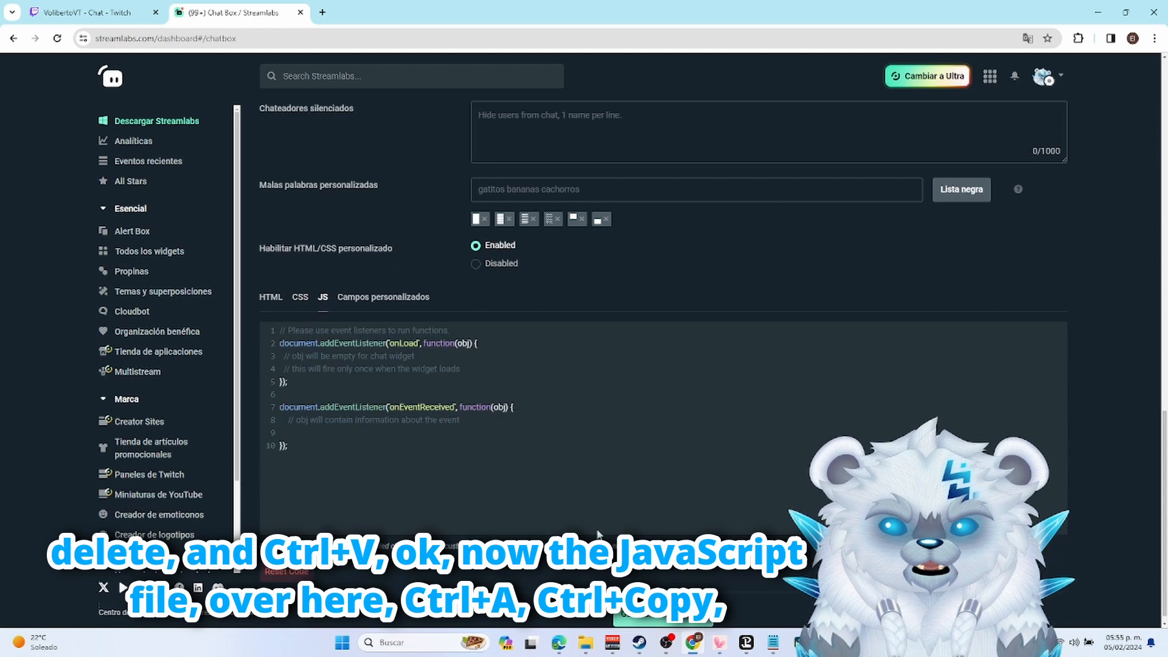
pyautogui.hotkey('alt', 'Tab')
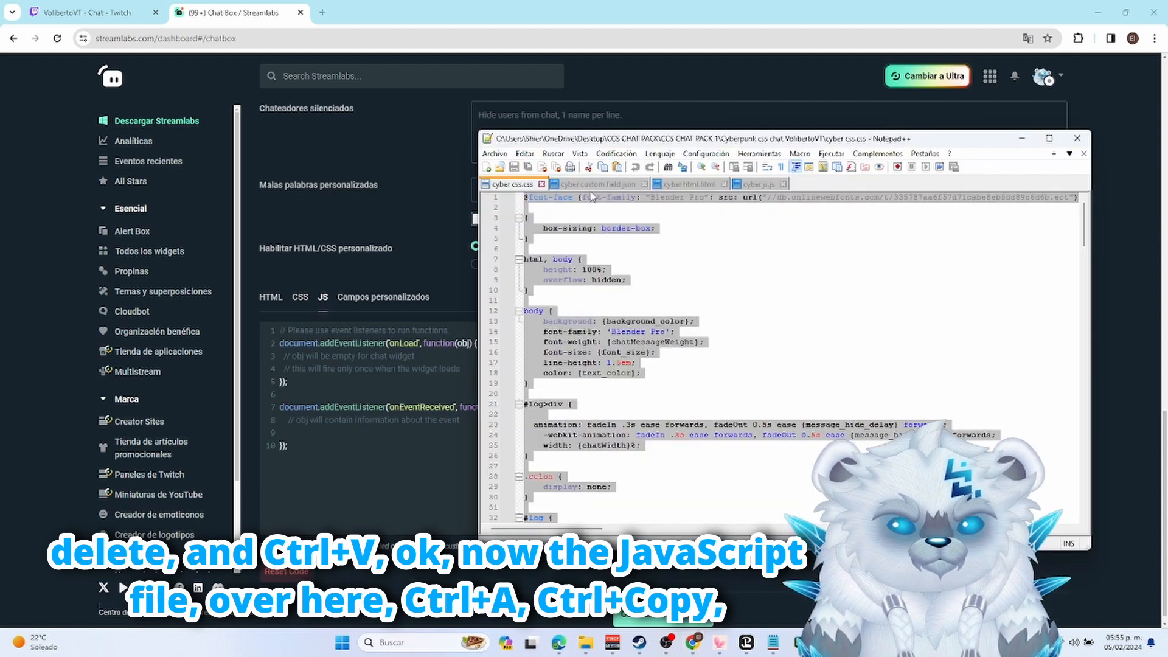
pyautogui.click(750, 184)
pyautogui.click(655, 259)
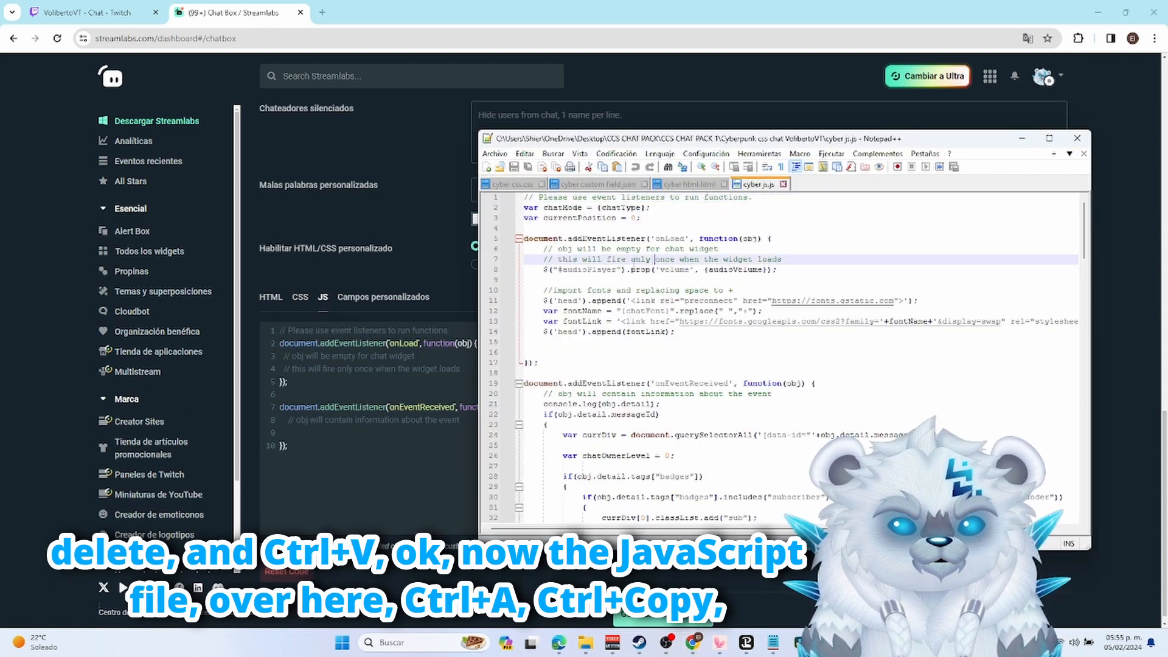
pyautogui.hotkey('ctrl', 'a')
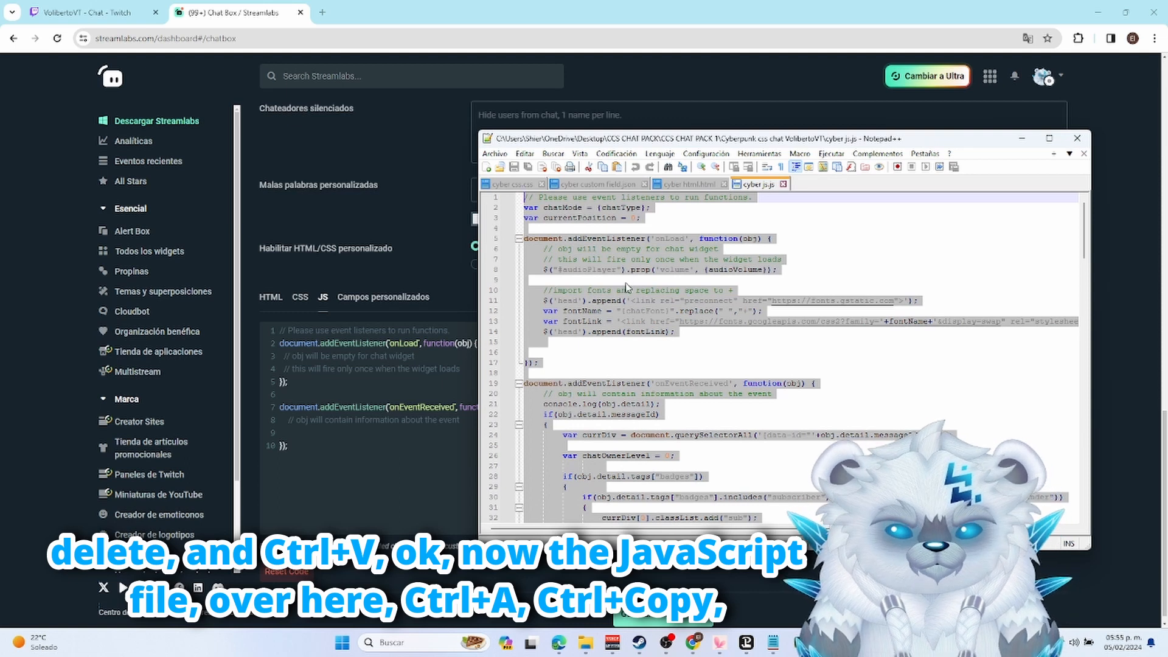
# Step: Replace all of the chat box's default JS code in Streamlabs with the copied cyber js code
pyautogui.click(395, 449)
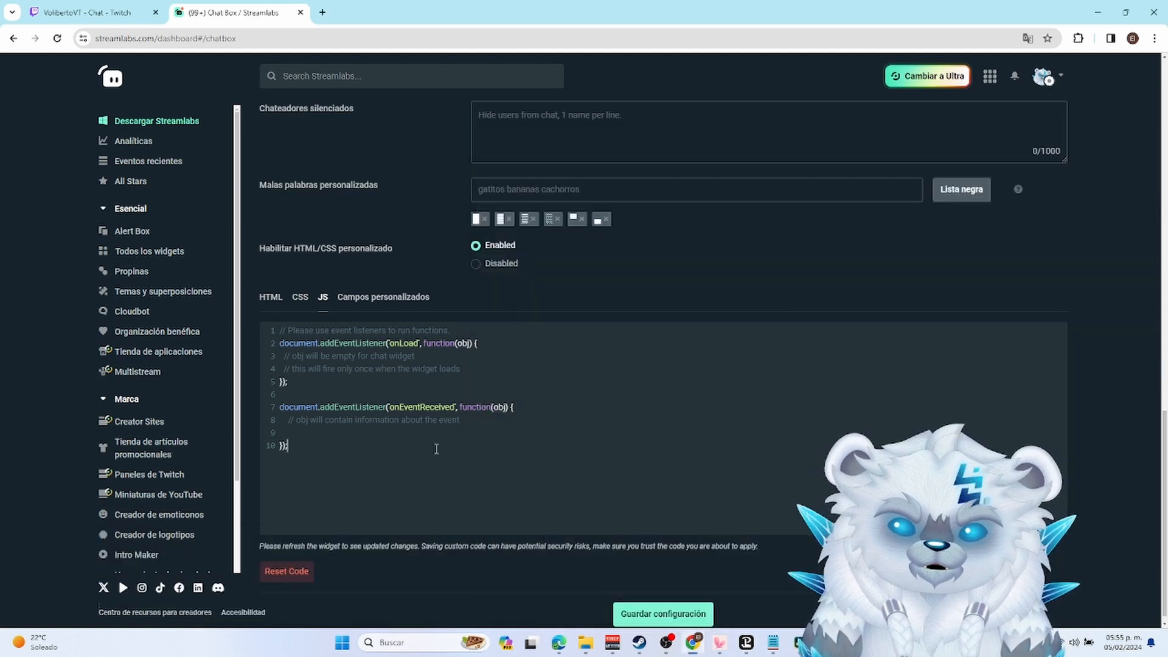
pyautogui.hotkey('ctrl', 'a')
pyautogui.press('Delete')
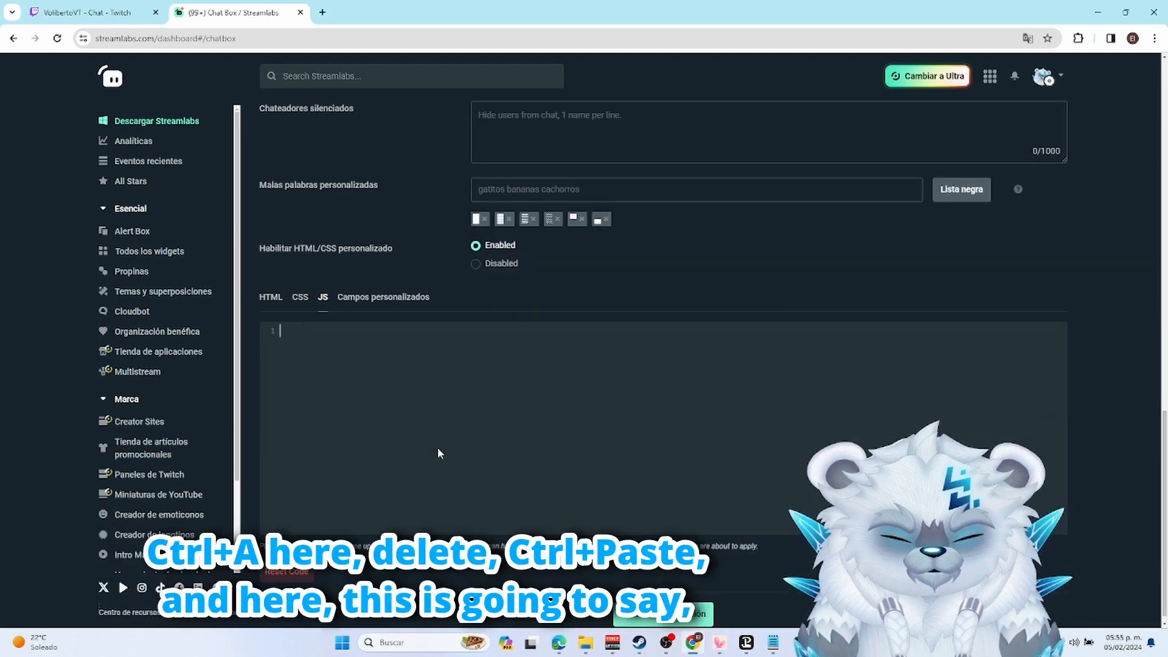
pyautogui.hotkey('ctrl', 'v')
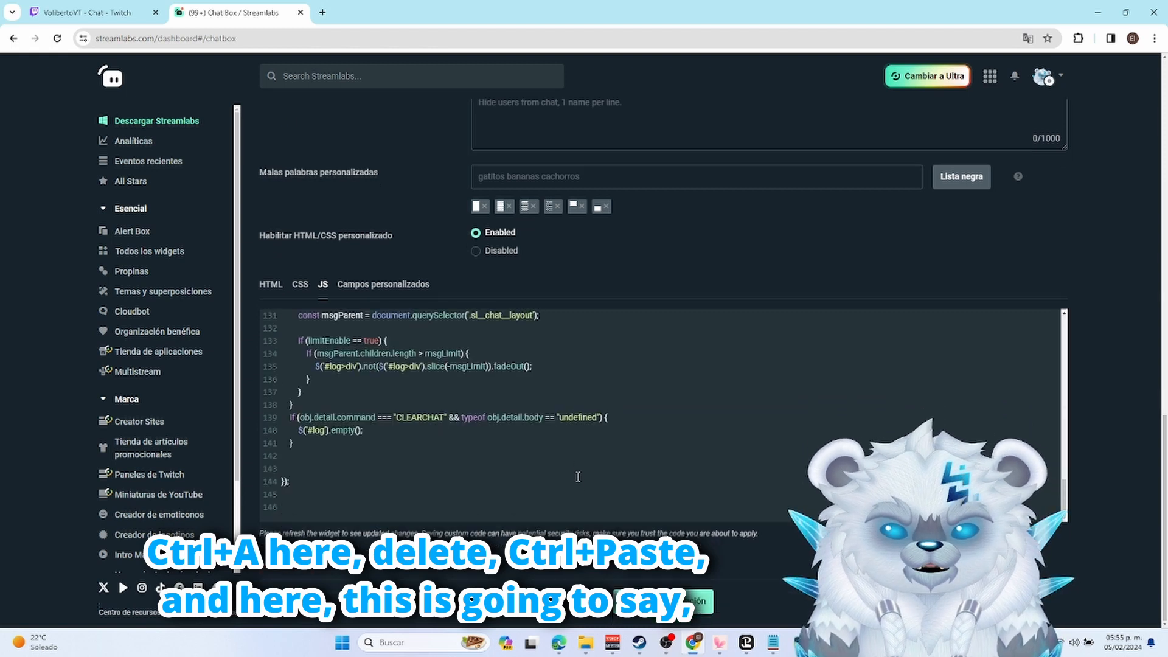
# Step: Open the chat box's custom fields for editing and delete all of the example field code
pyautogui.click(389, 284)
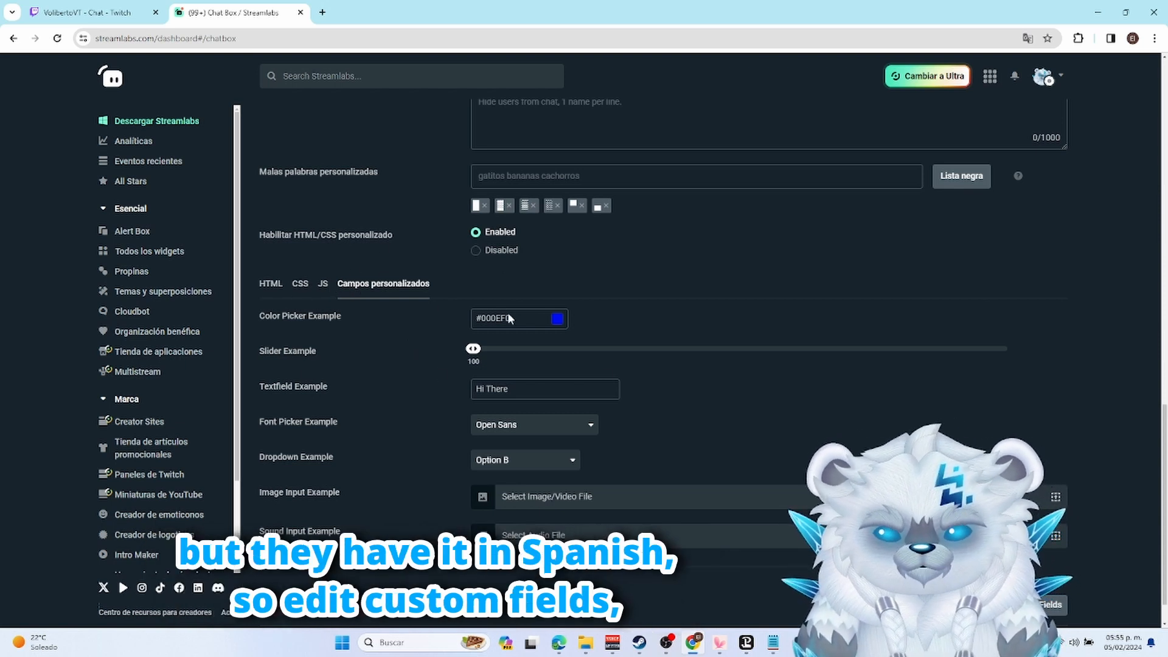
pyautogui.scroll(-1, 1046, 560)
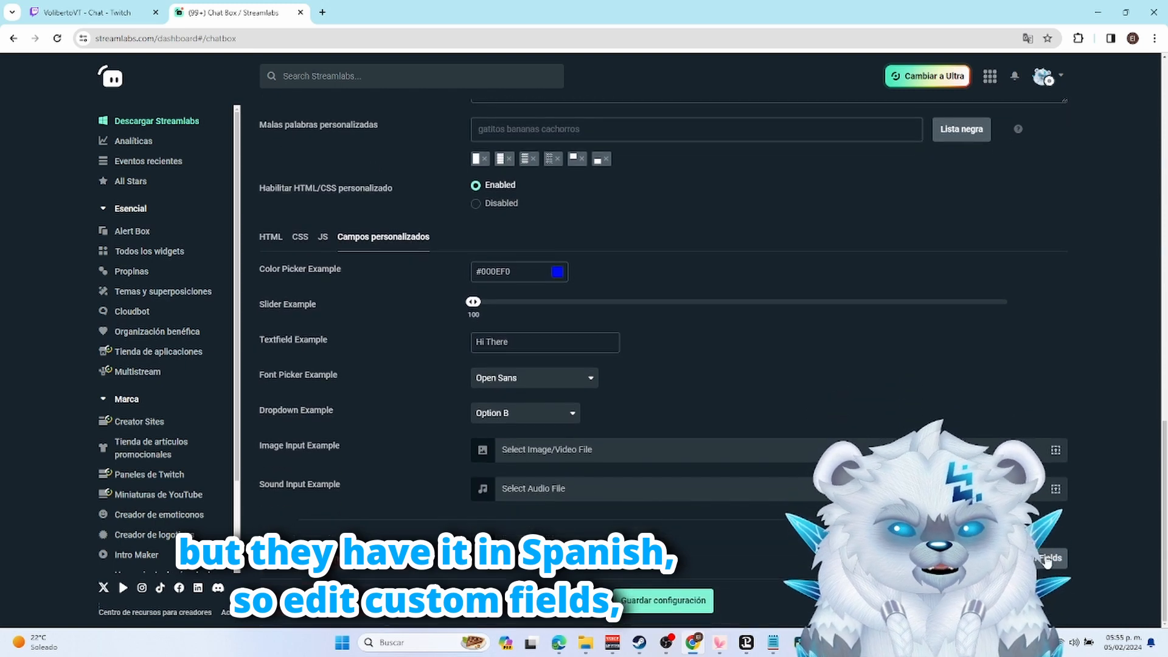
pyautogui.click(1036, 561)
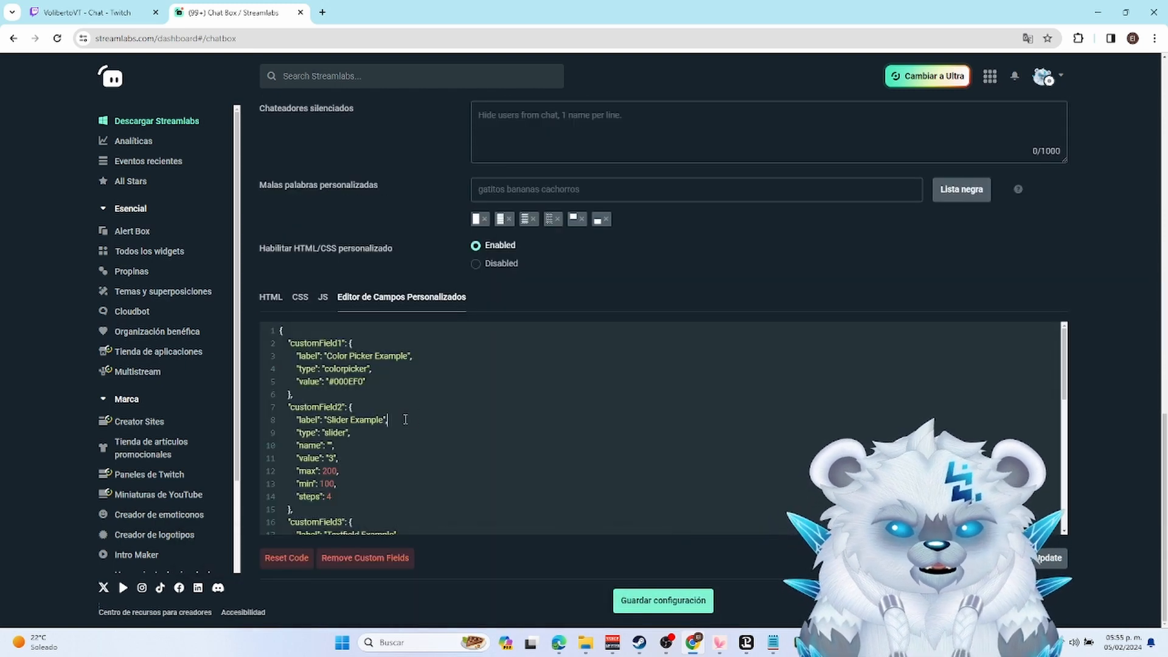
pyautogui.hotkey('ctrl', 'a')
pyautogui.press('Delete')
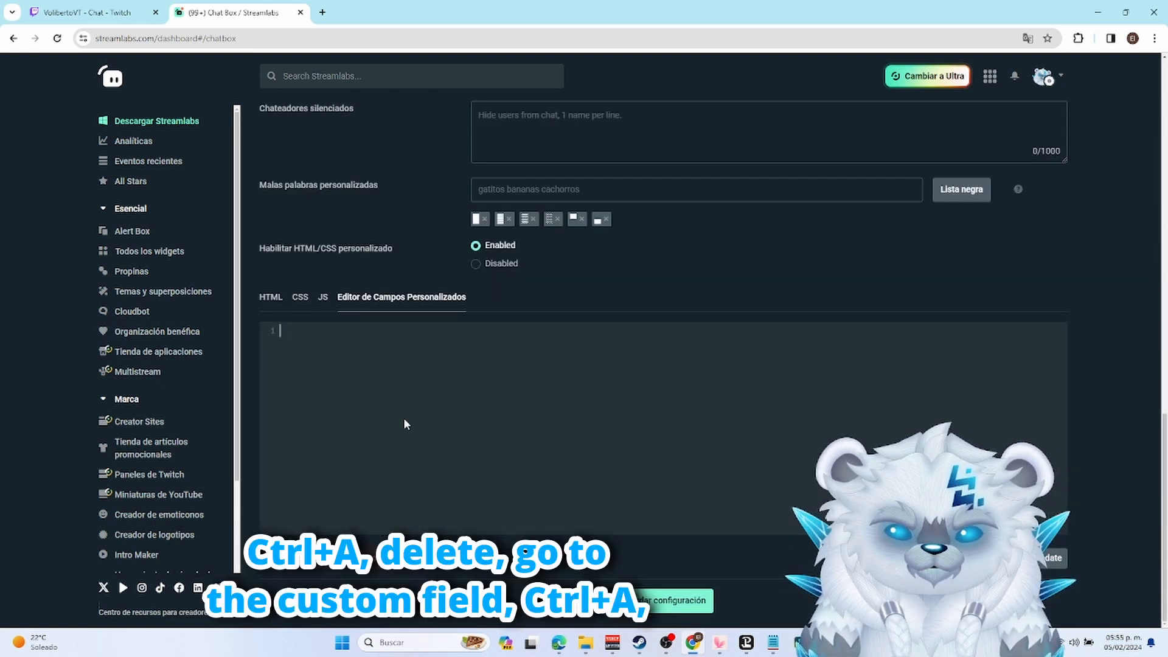
# Step: Copy the entire contents of cyber custom field.json from Notepad++ into the empty custom fields editor and update the fields
pyautogui.hotkey('alt', 'Tab')
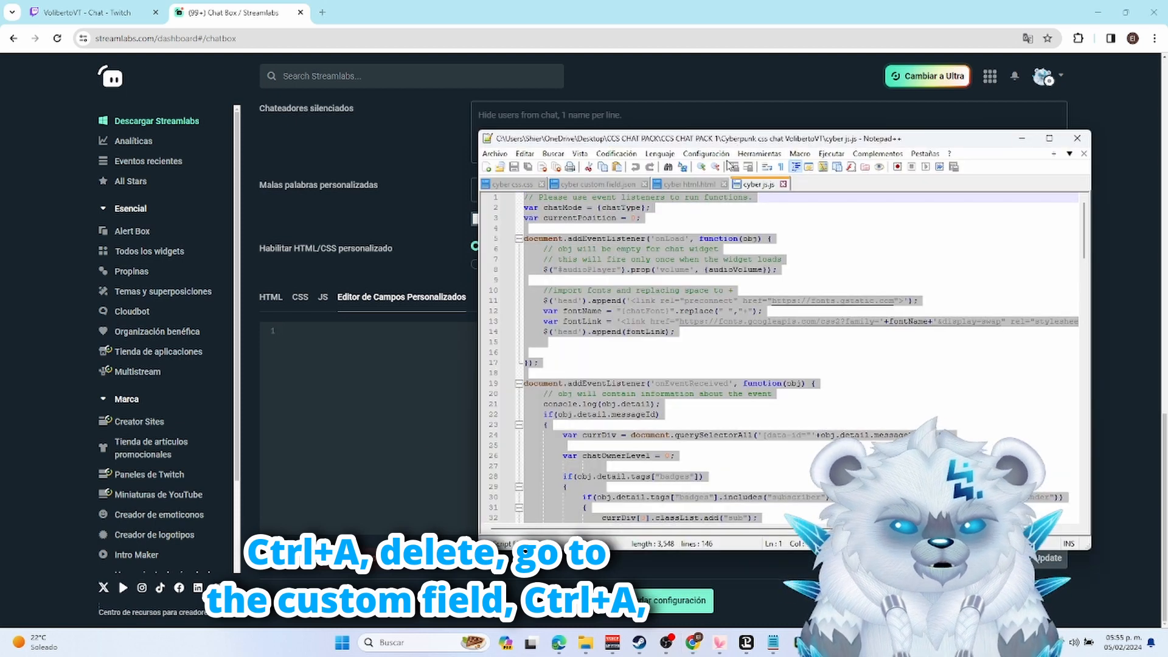
pyautogui.click(622, 185)
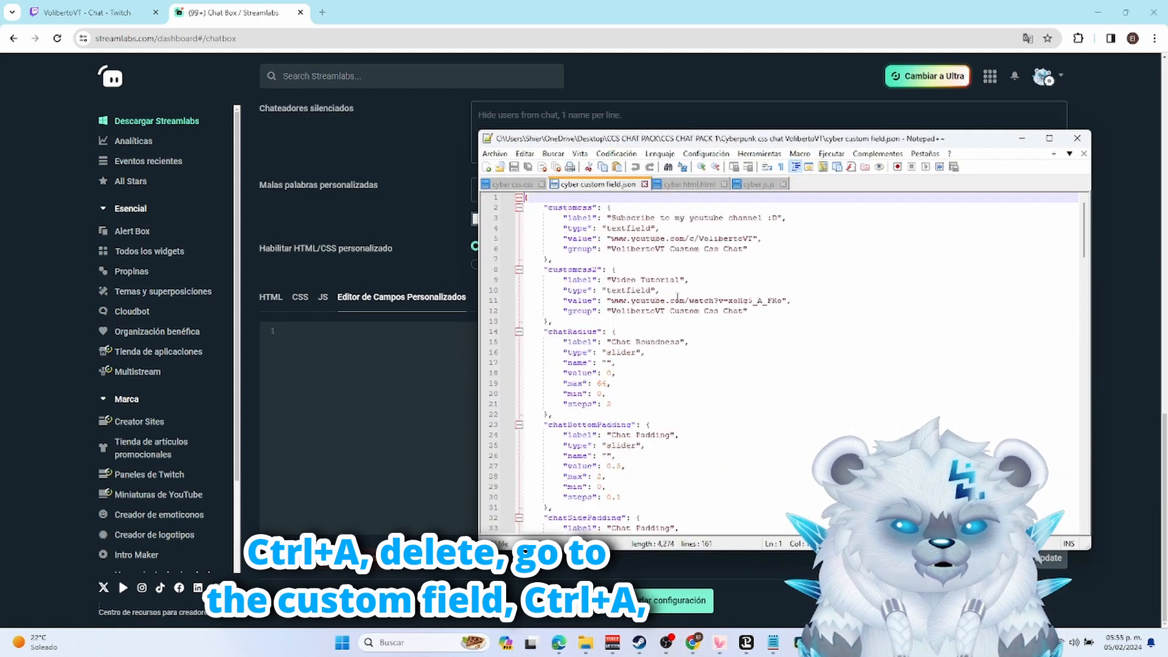
pyautogui.hotkey('ctrl', 'a')
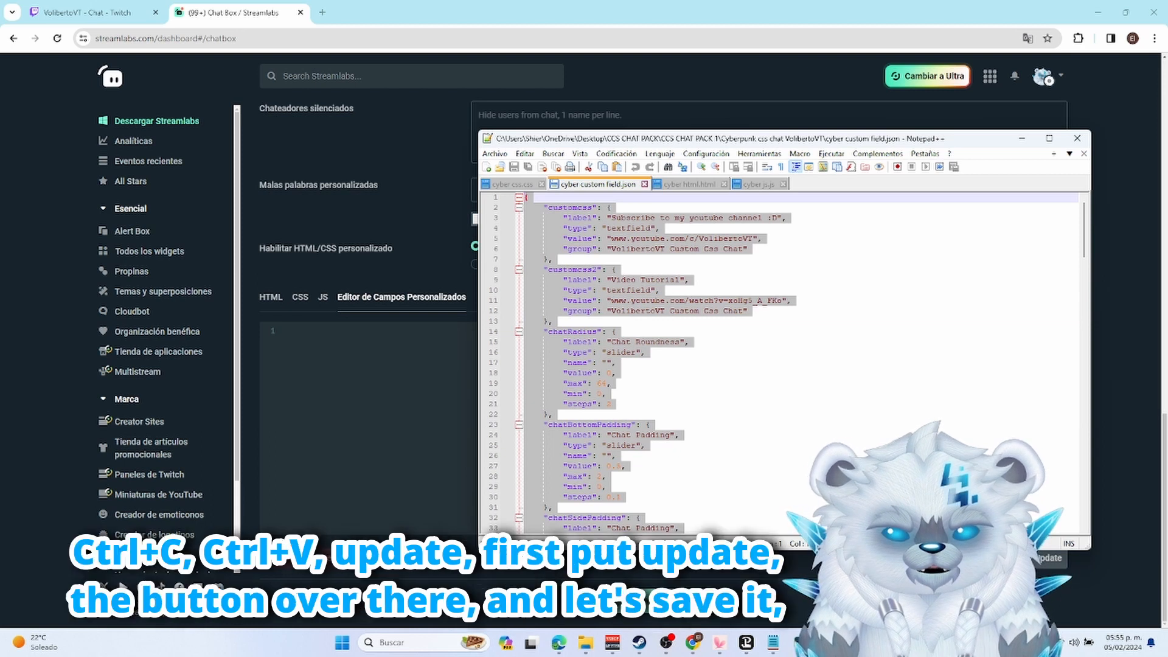
pyautogui.hotkey('ctrl', 'c')
pyautogui.click(270, 334)
pyautogui.hotkey('ctrl', 'v')
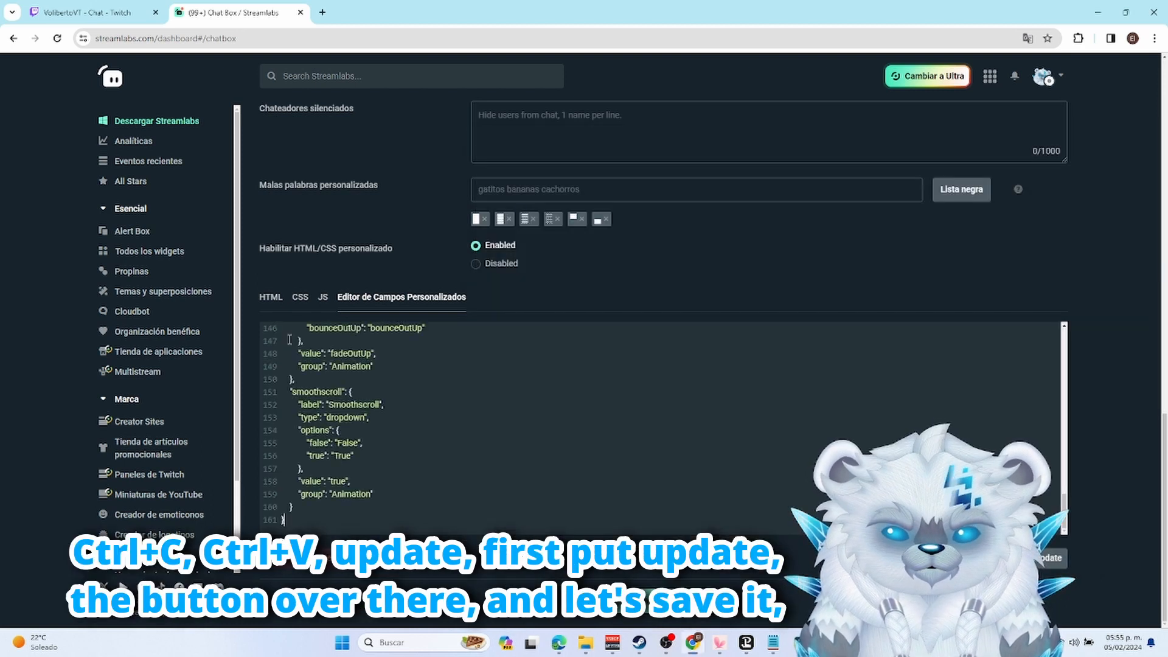
pyautogui.click(1044, 558)
# Step: Save the chat box settings and return to the chat preview near the widget URL
pyautogui.scroll(-2, 666, 455)
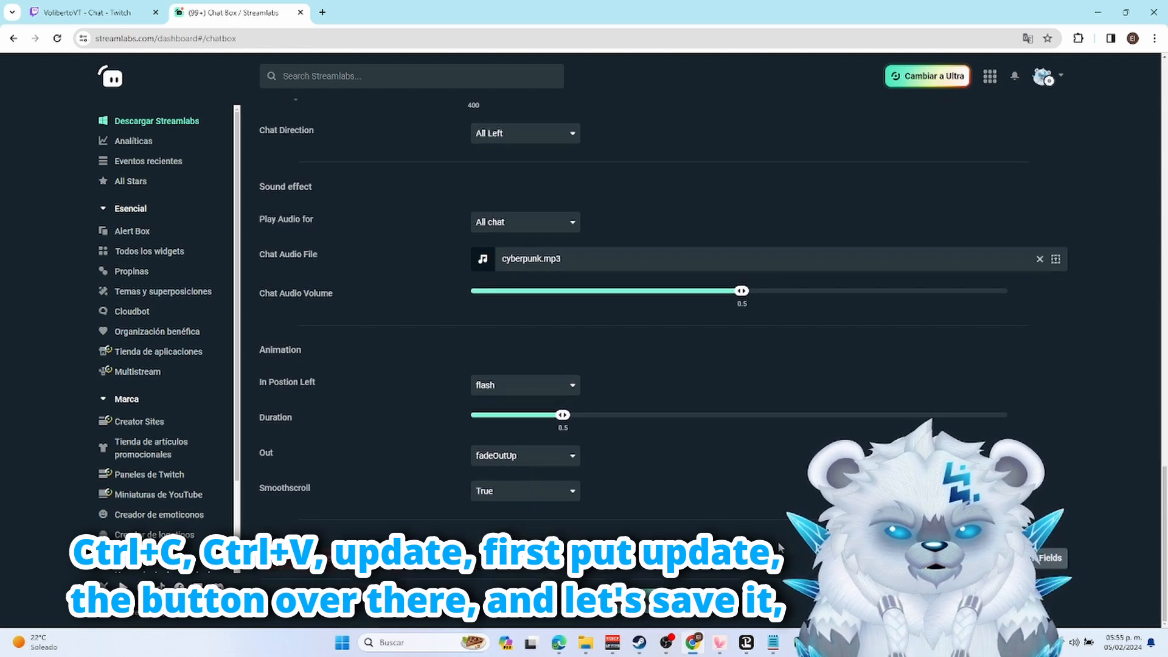
pyautogui.click(663, 600)
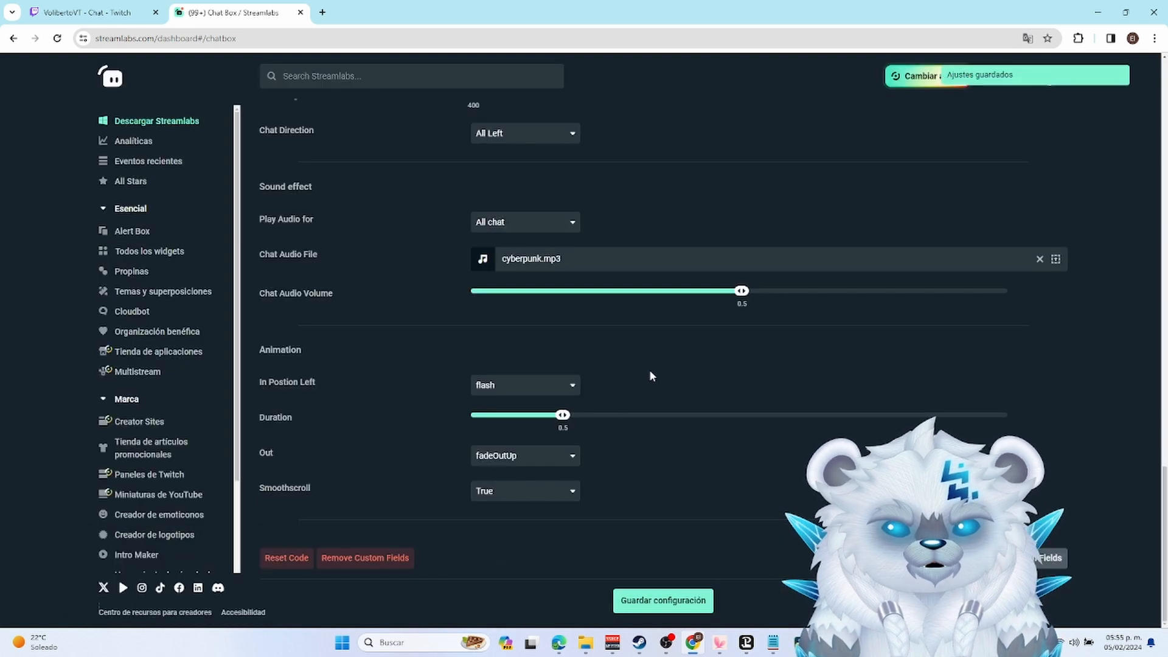
pyautogui.scroll(20, 649, 370)
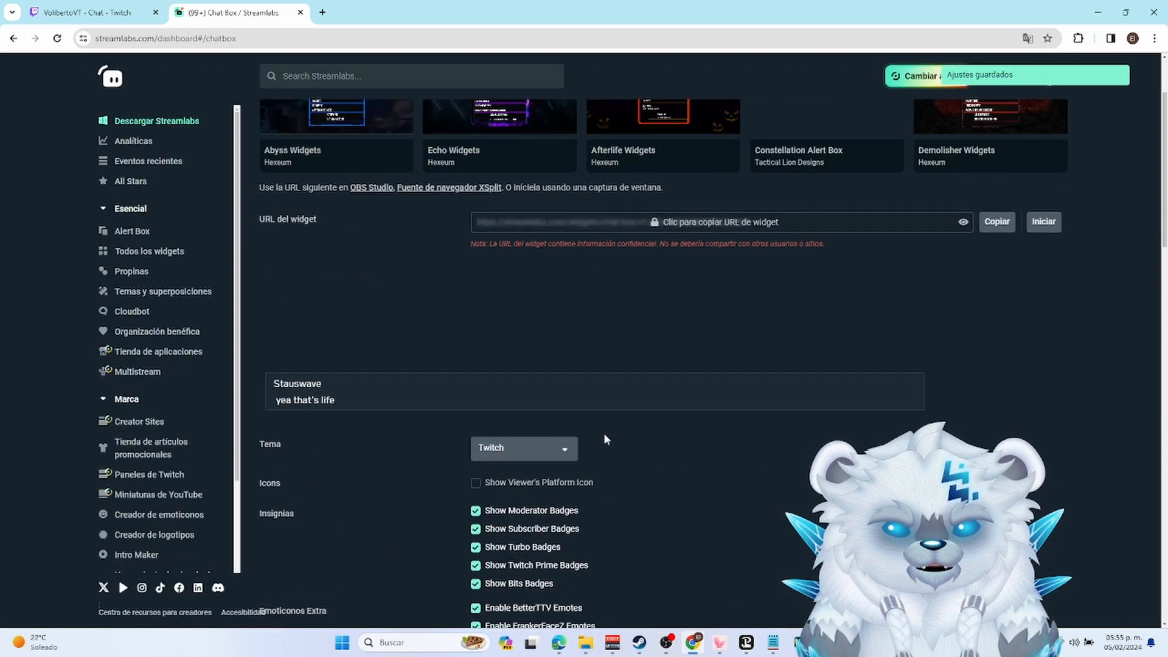
# Step: Review the audience choices of the Play Audio for setting in the chat box's Sound effect section
pyautogui.scroll(-1, 604, 432)
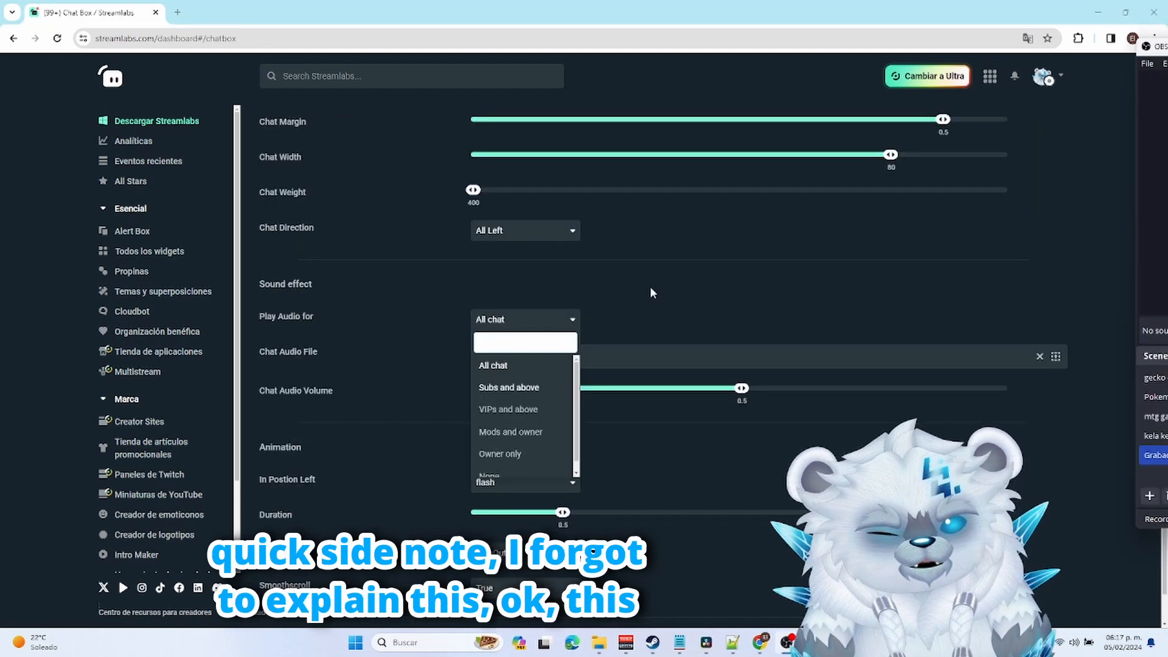
pyautogui.click(593, 301)
pyautogui.scroll(1, 600, 301)
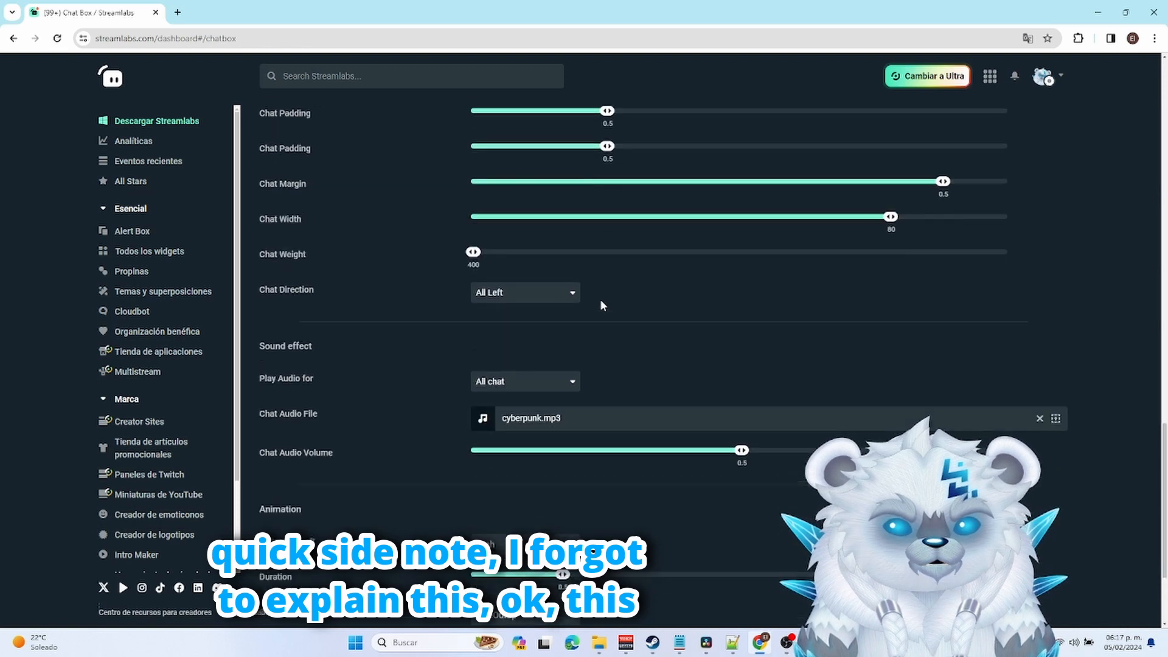
pyautogui.scroll(-1, 601, 301)
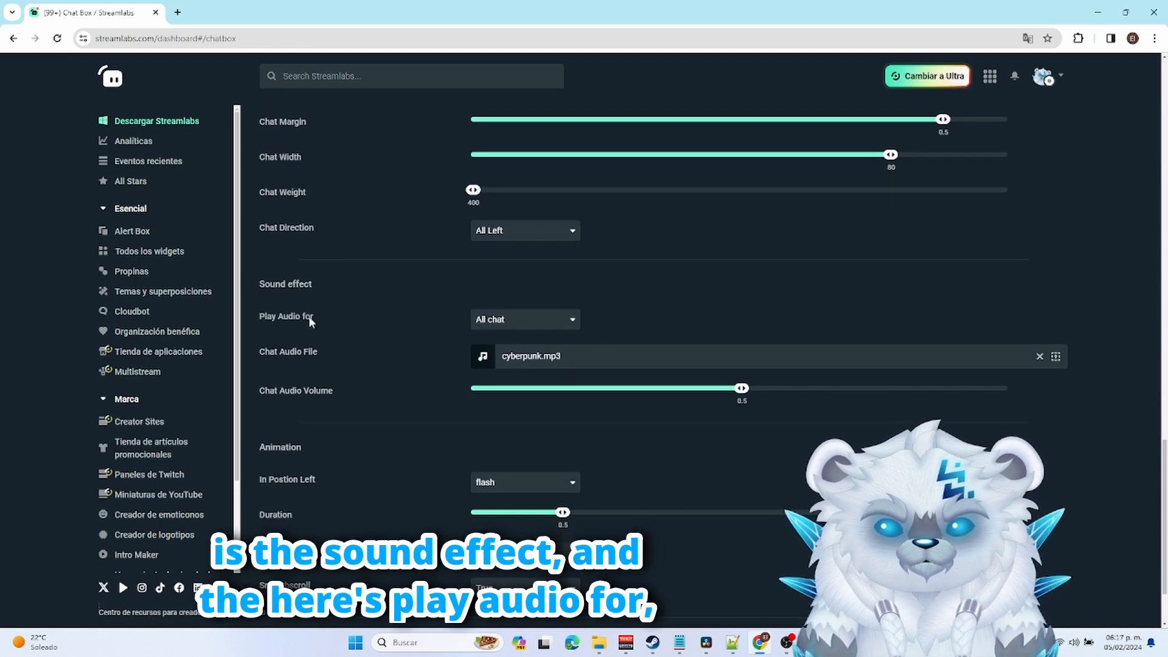
pyautogui.click(488, 322)
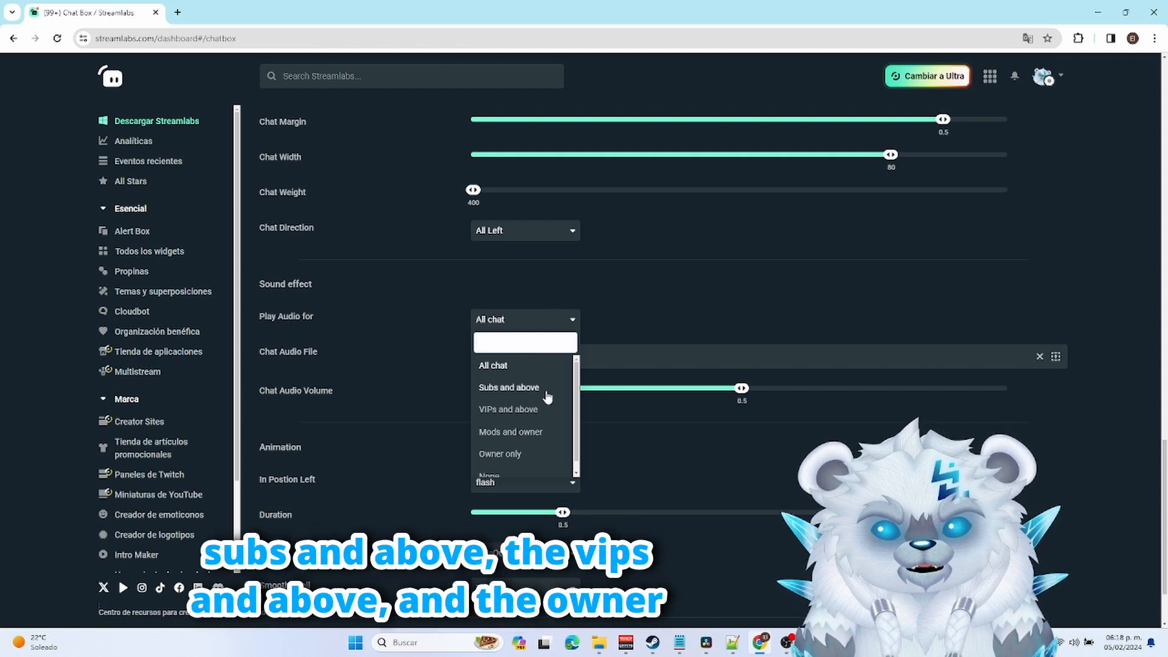
pyautogui.scroll(-1, 544, 402)
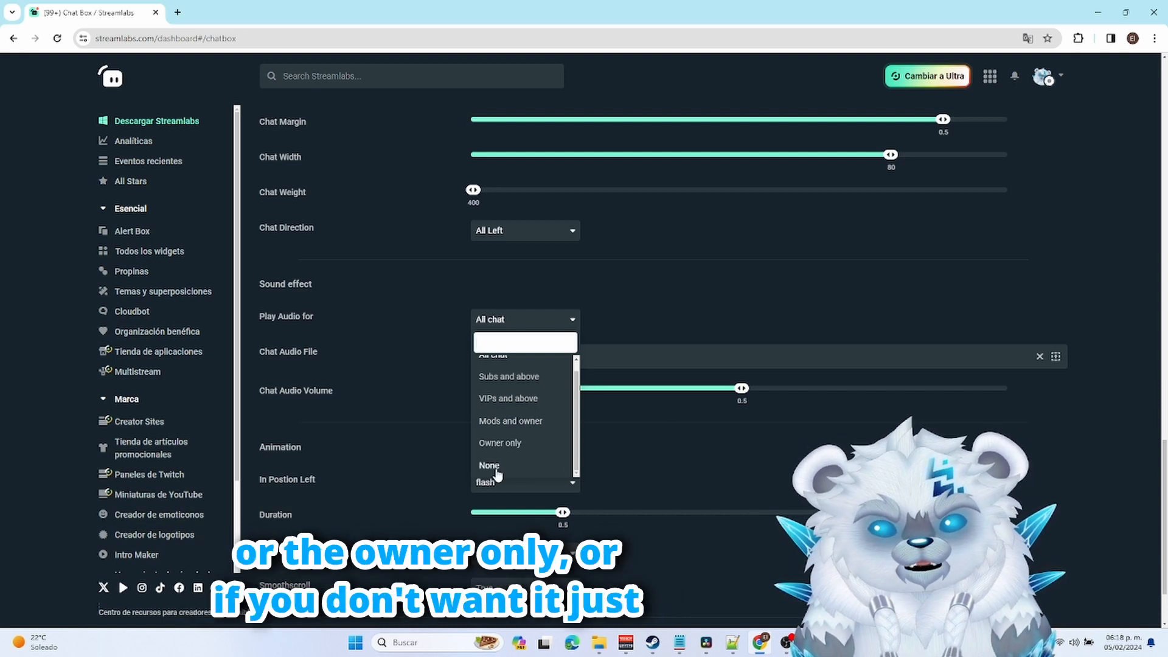
pyautogui.click(656, 446)
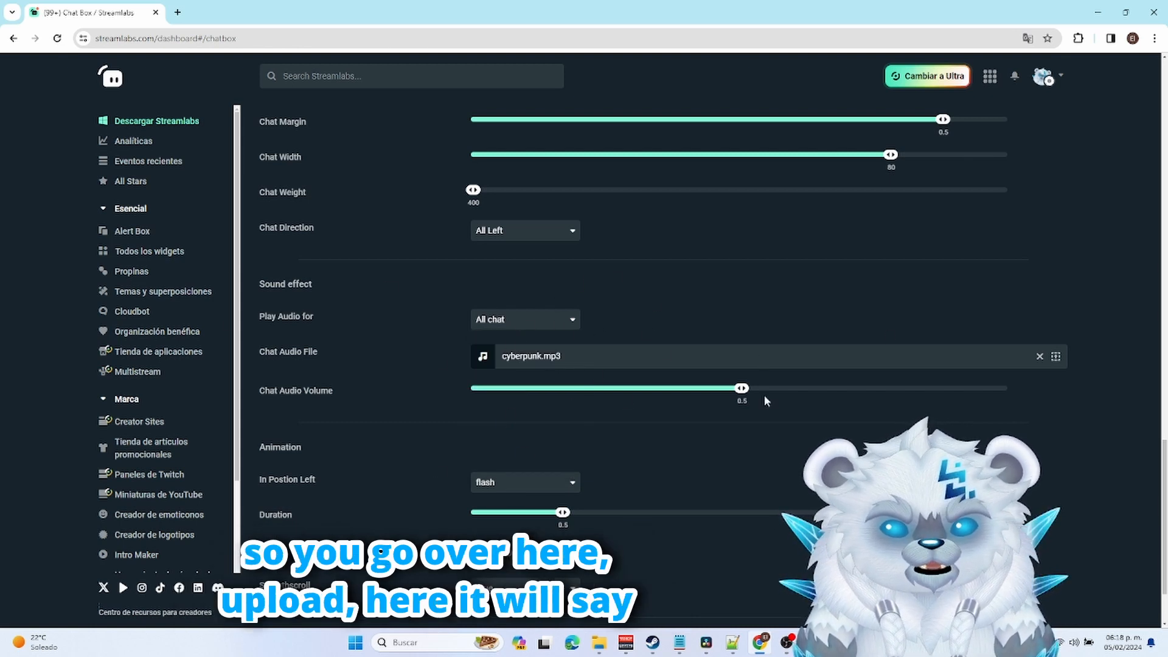
# Step: Browse the uploaded sounds for the Chat Audio File and bring up File Explorer alongside the sound gallery
pyautogui.click(1055, 356)
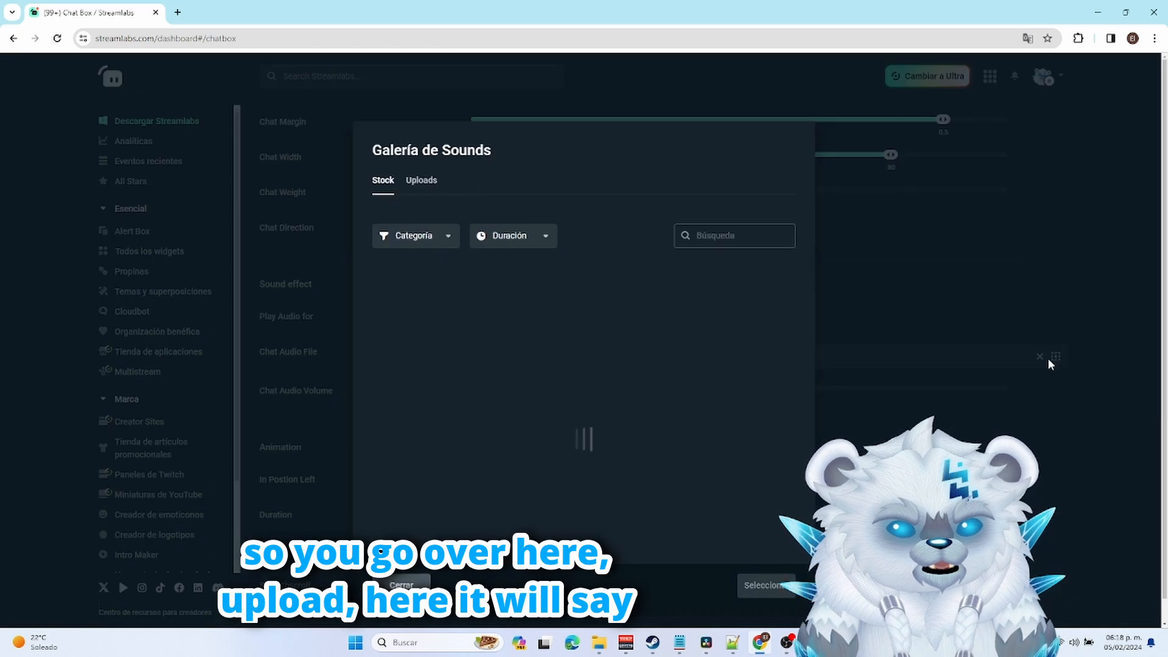
pyautogui.click(420, 181)
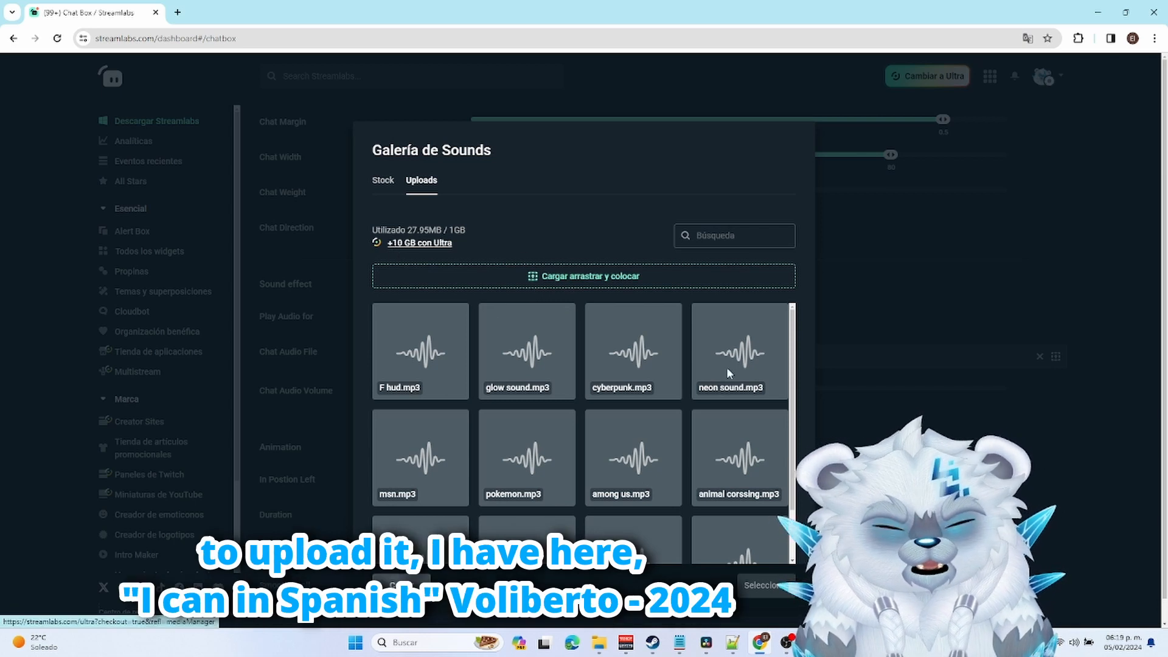
pyautogui.click(600, 644)
pyautogui.moveTo(420, 173); pyautogui.dragTo(958, 174)
pyautogui.moveTo(760, 343); pyautogui.dragTo(823, 401)
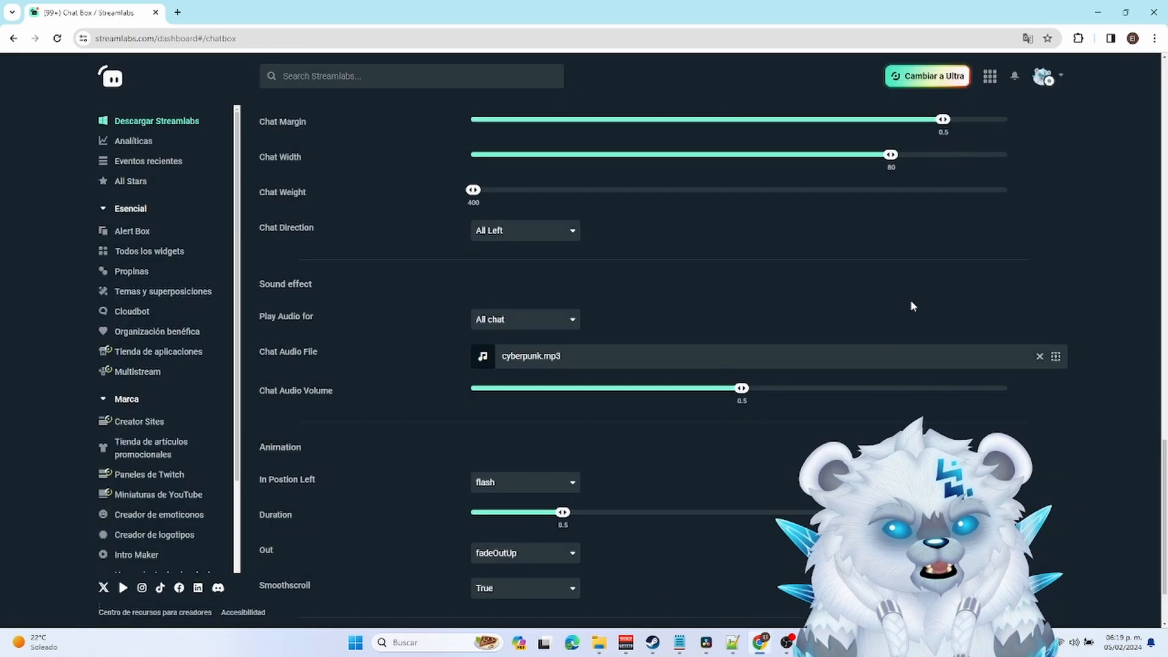